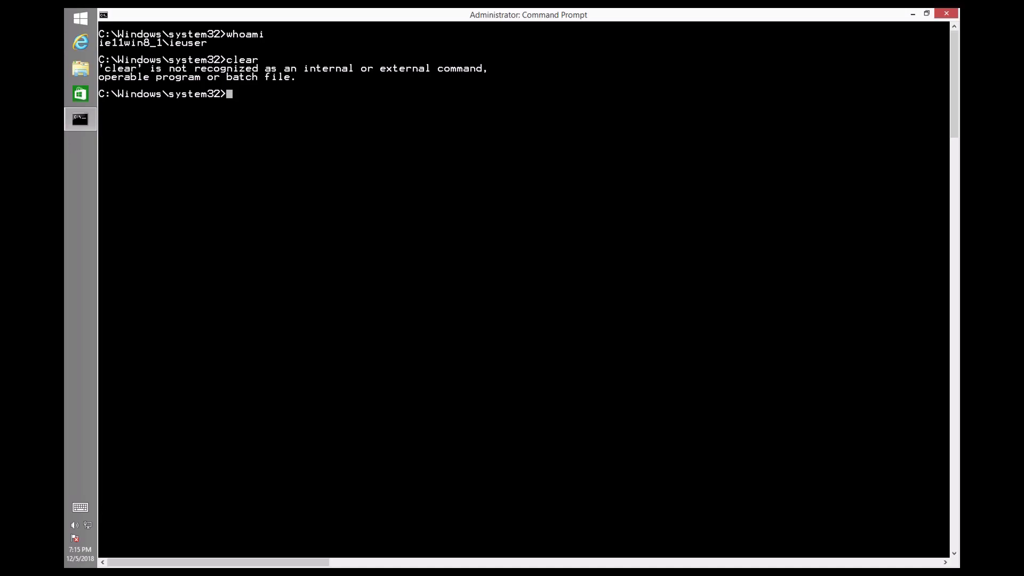
Focus the console window after whoami and the rejected clear command
{"action": "left_click", "coordinate": [284, 256]}
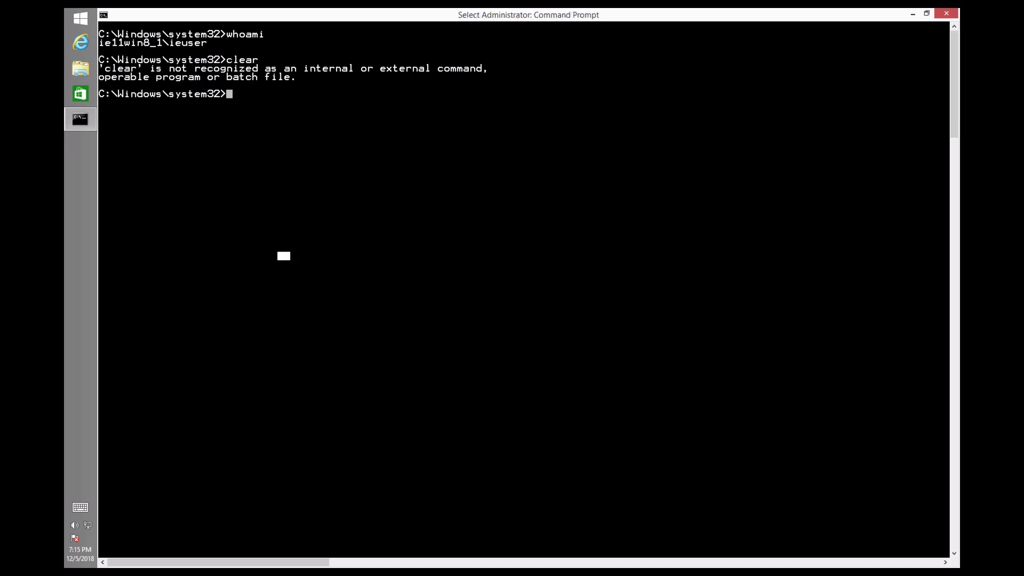
{"action": "type", "text": "whoami"}
Run whoami and whoami /priv to list the current user's privileges
{"action": "key", "text": "Return"}
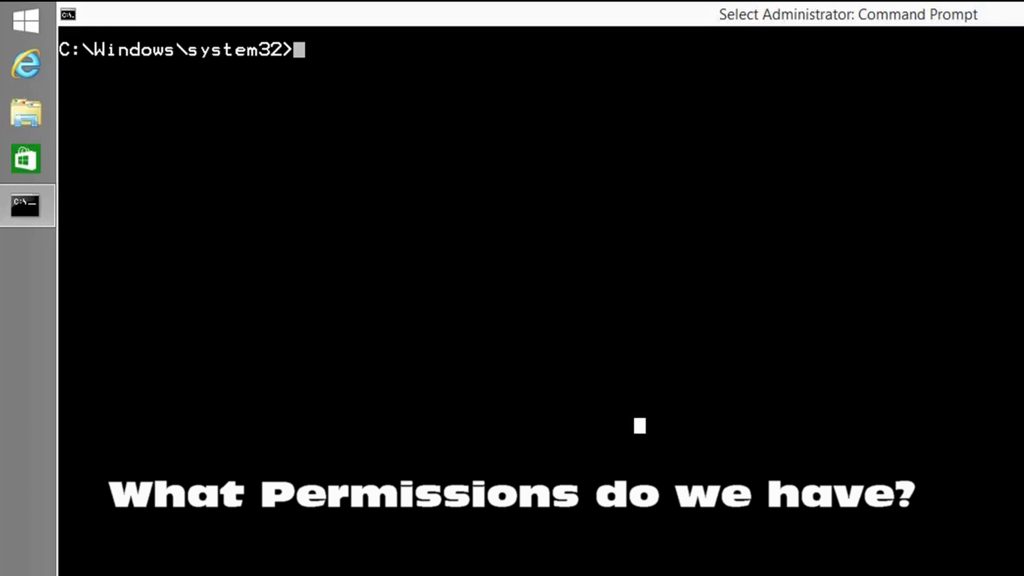
{"action": "type", "text": "who"}
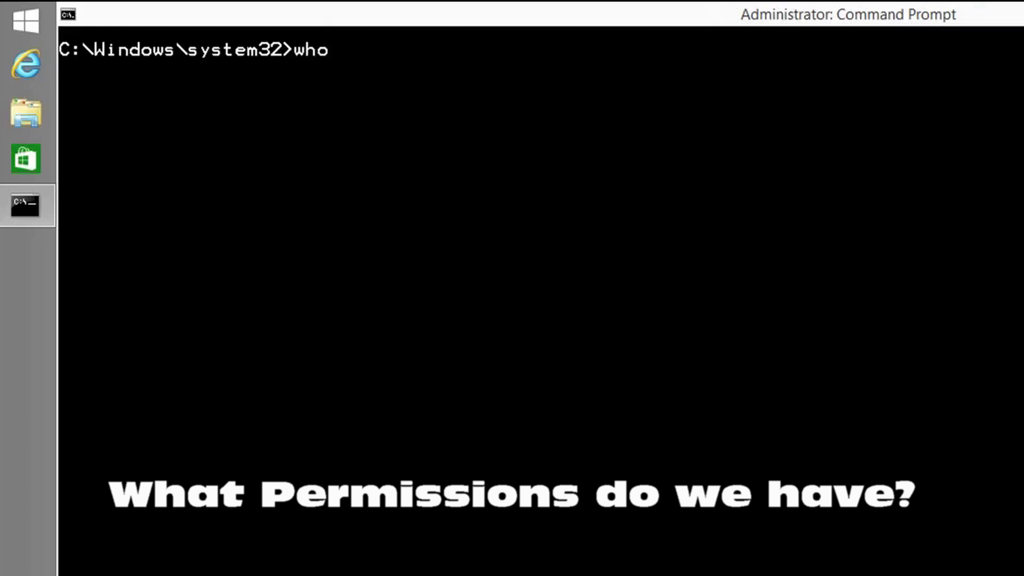
{"action": "type", "text": "mami"}
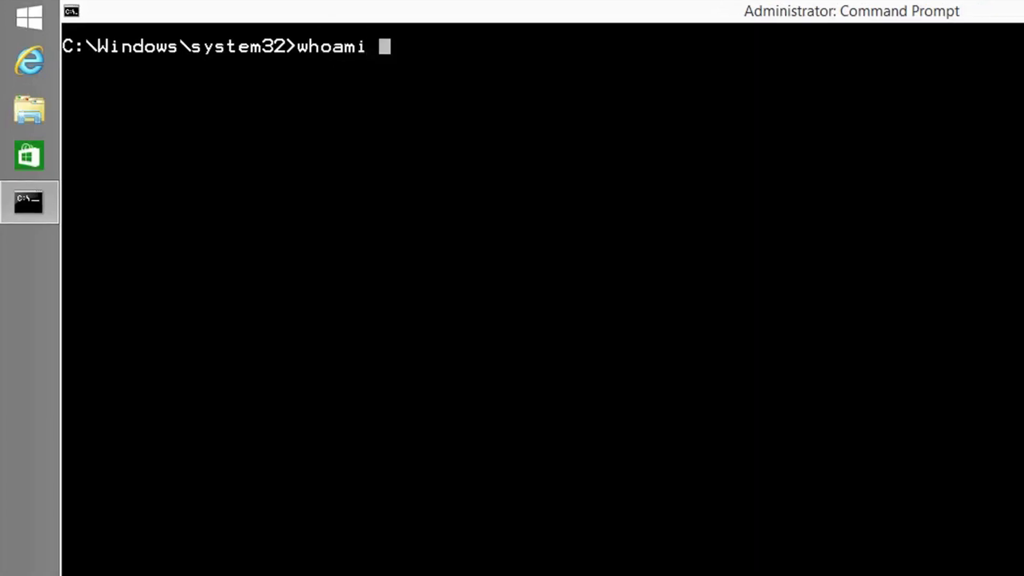
{"action": "type", "text": " /priv"}
{"action": "key", "text": "Return"}
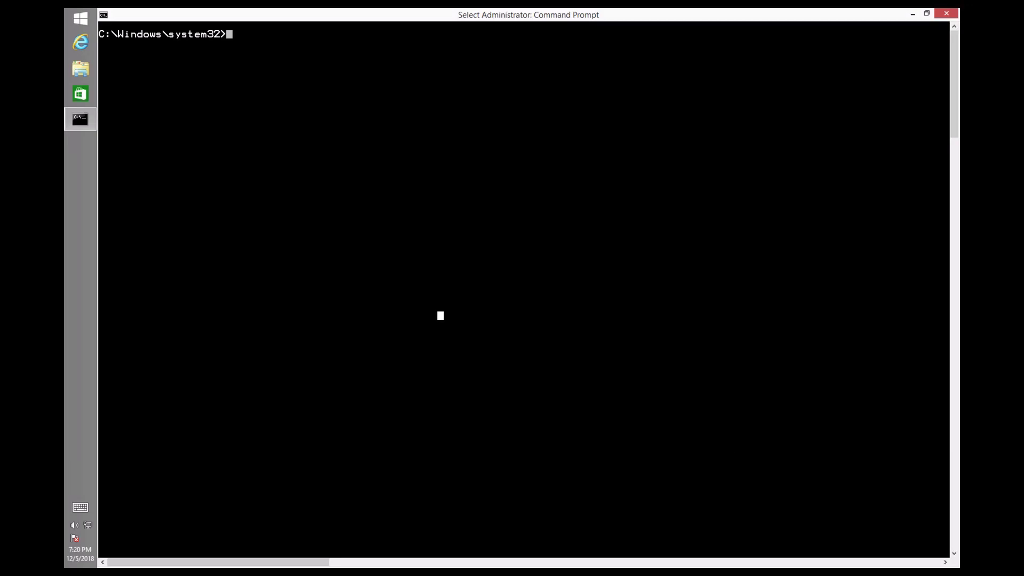
{"action": "type", "text": "whoam"}
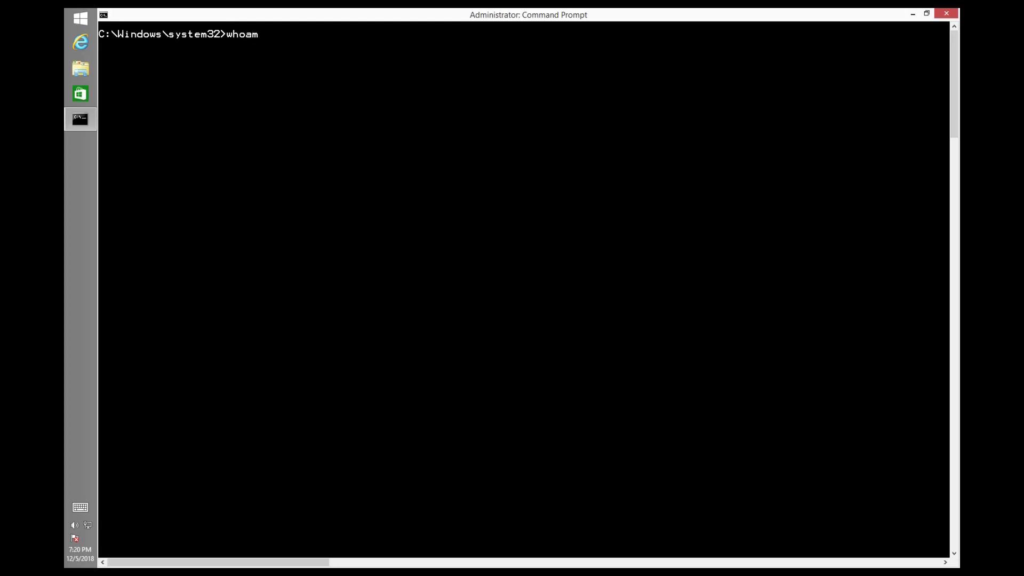
{"action": "type", "text": "i"}
{"action": "type", "text": " /all"}
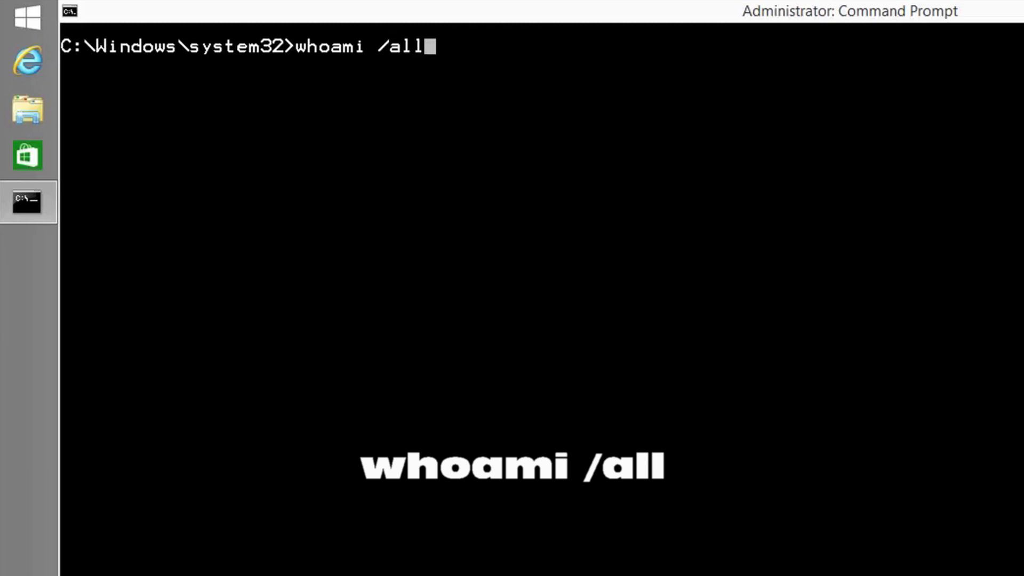
Run whoami /all and highlight the User Name/SID section and the Group Information names
{"action": "key", "text": "Return"}
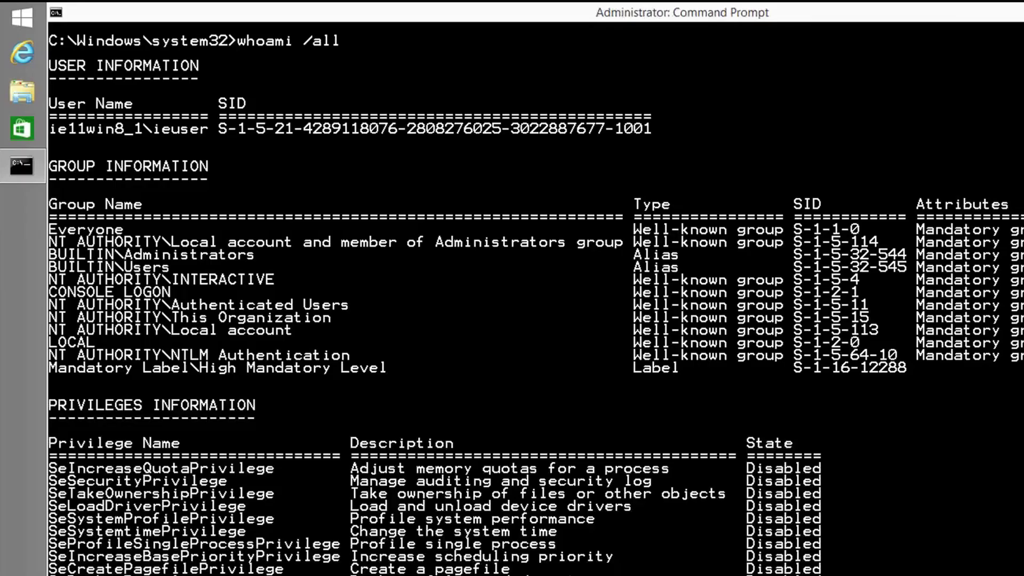
{"action": "left_click_drag", "start_coordinate": [58, 86], "coordinate": [323, 145]}
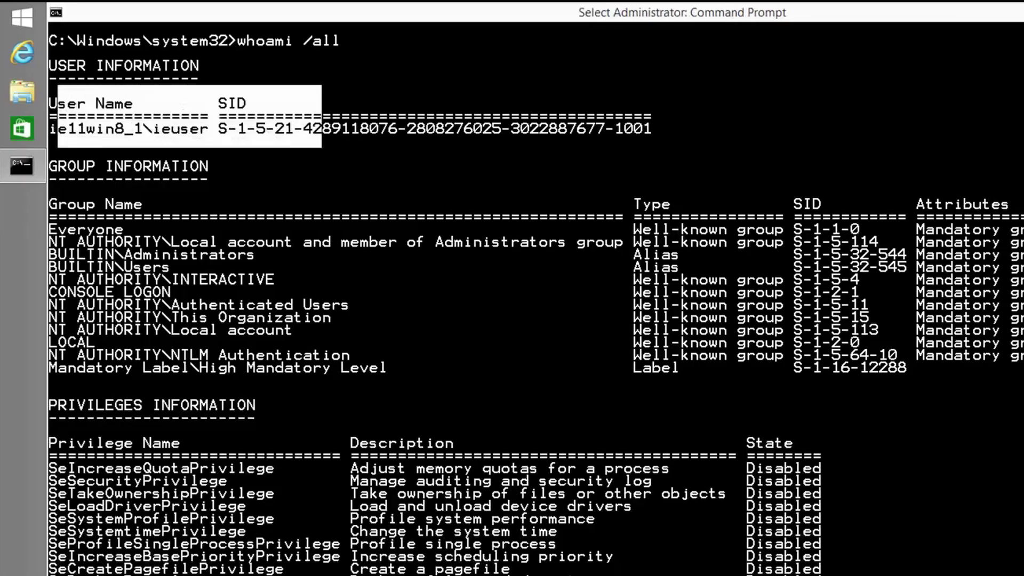
{"action": "left_click", "coordinate": [354, 129]}
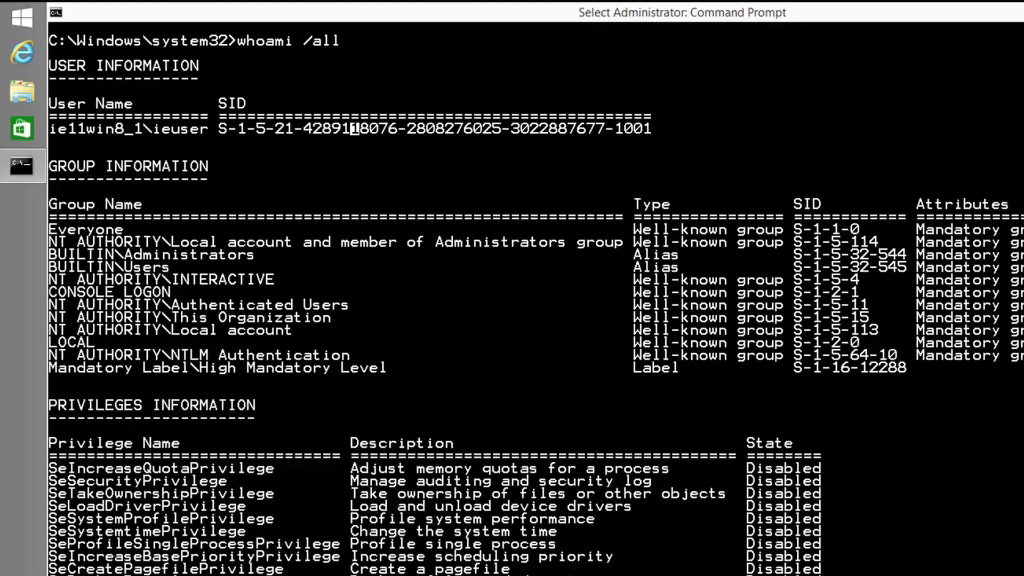
{"action": "left_click_drag", "start_coordinate": [67, 172], "coordinate": [398, 351]}
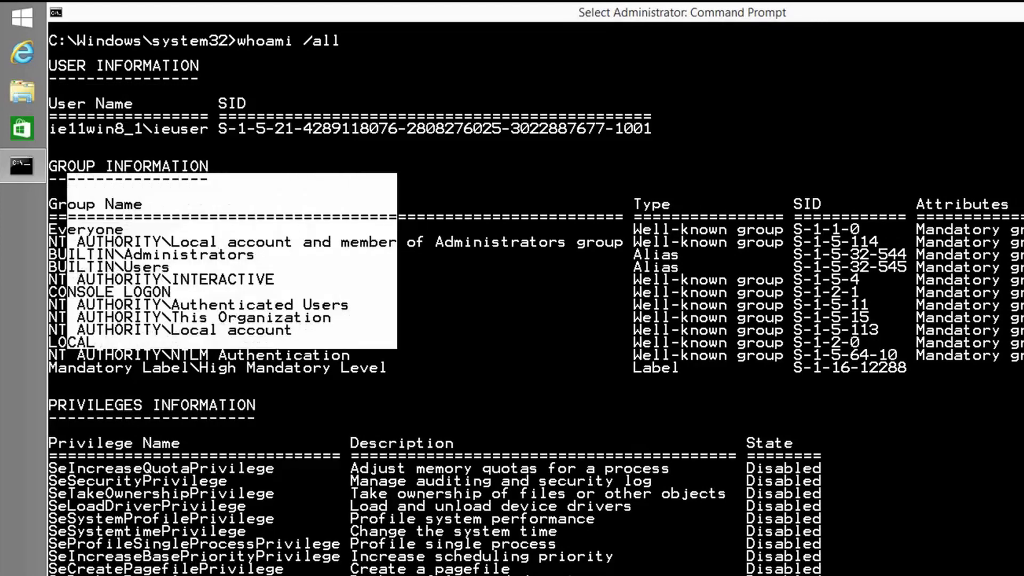
{"action": "left_click", "coordinate": [421, 355]}
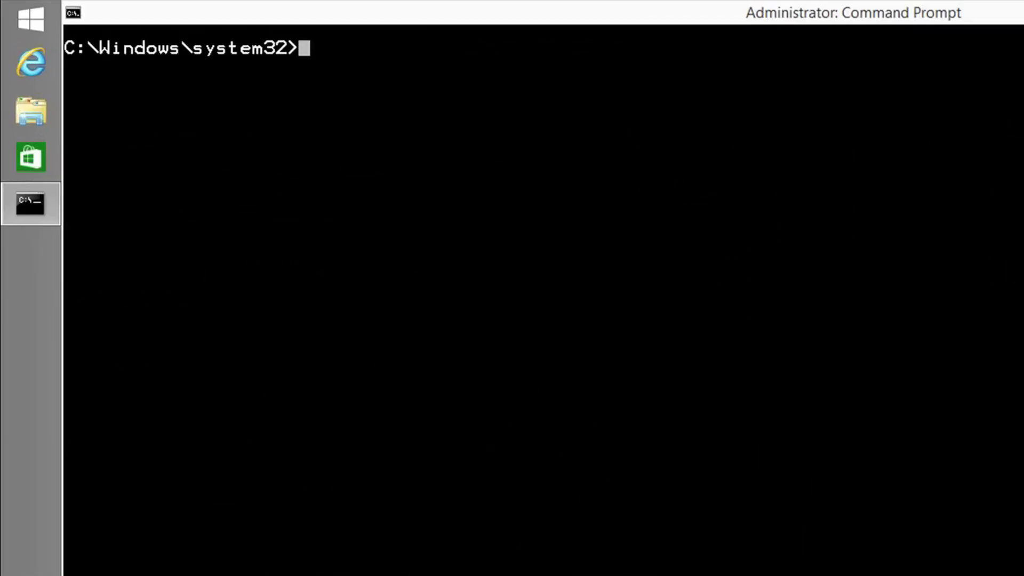
{"action": "type", "text": "n"}
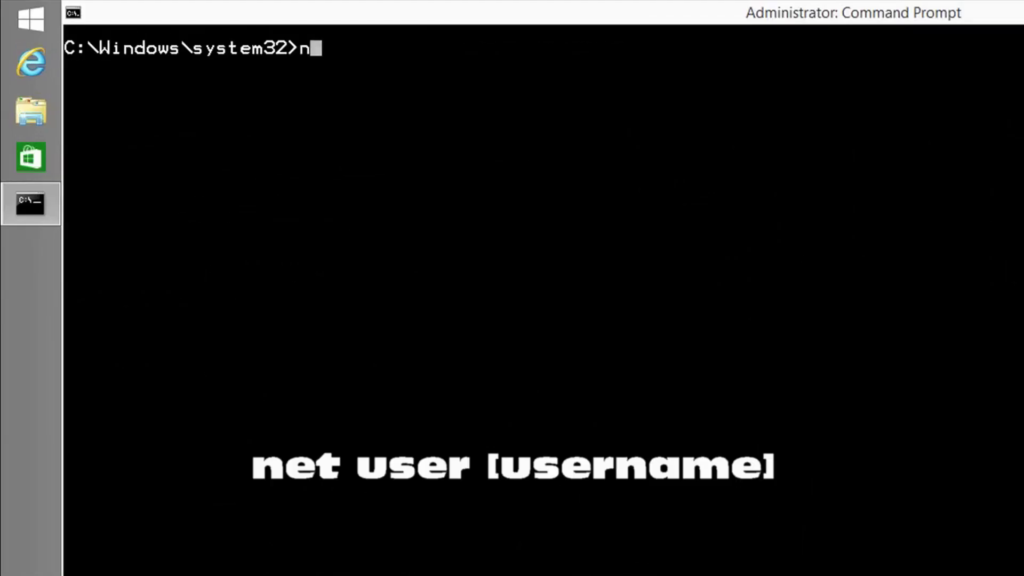
{"action": "type", "text": "et user "}
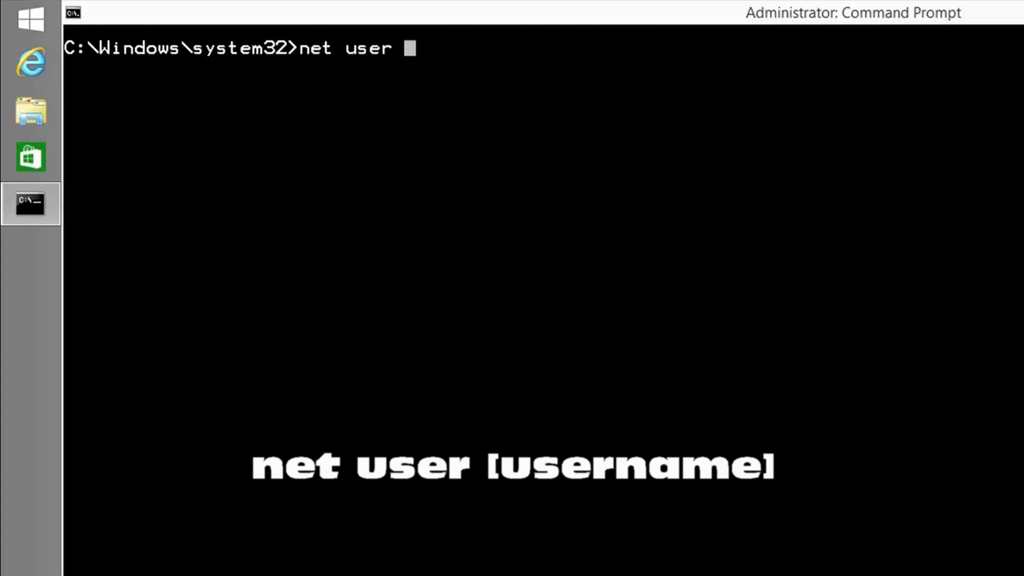
{"action": "type", "text": "ieuser"}
Run net user for the current user and highlight the password and Last logon lines
{"action": "key", "text": "Return"}
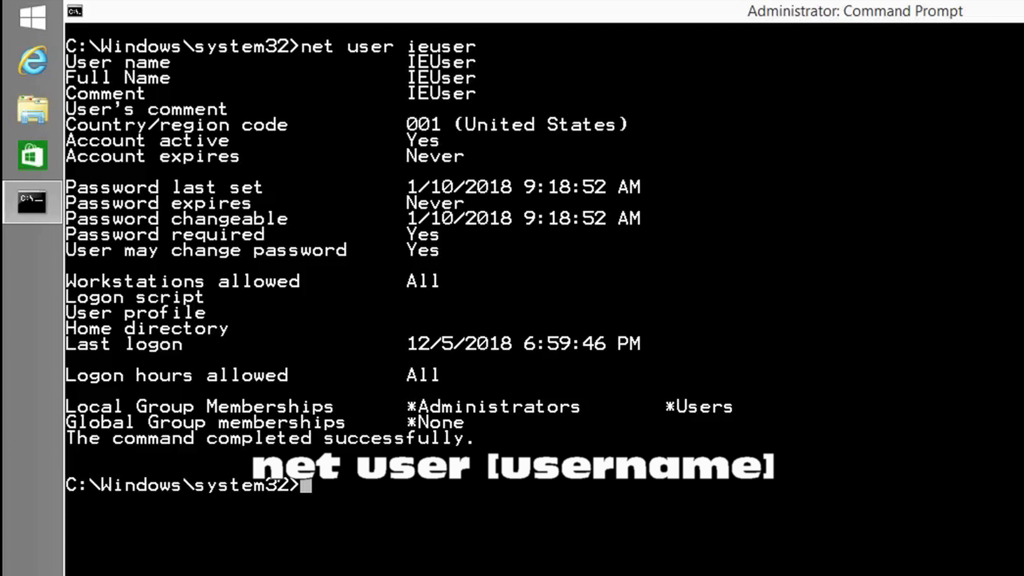
{"action": "left_click_drag", "start_coordinate": [192, 186], "coordinate": [486, 228]}
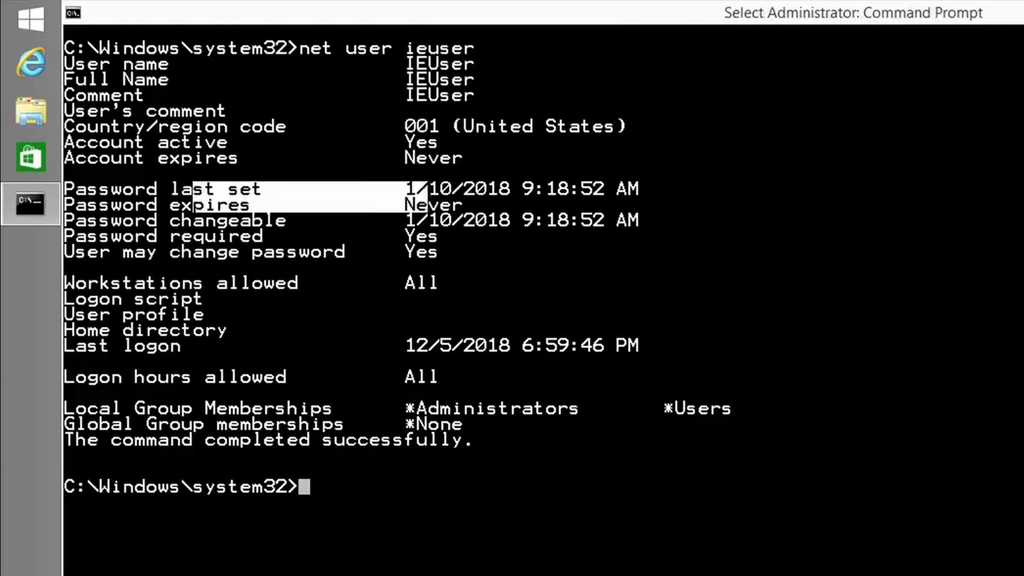
{"action": "left_click", "coordinate": [387, 252]}
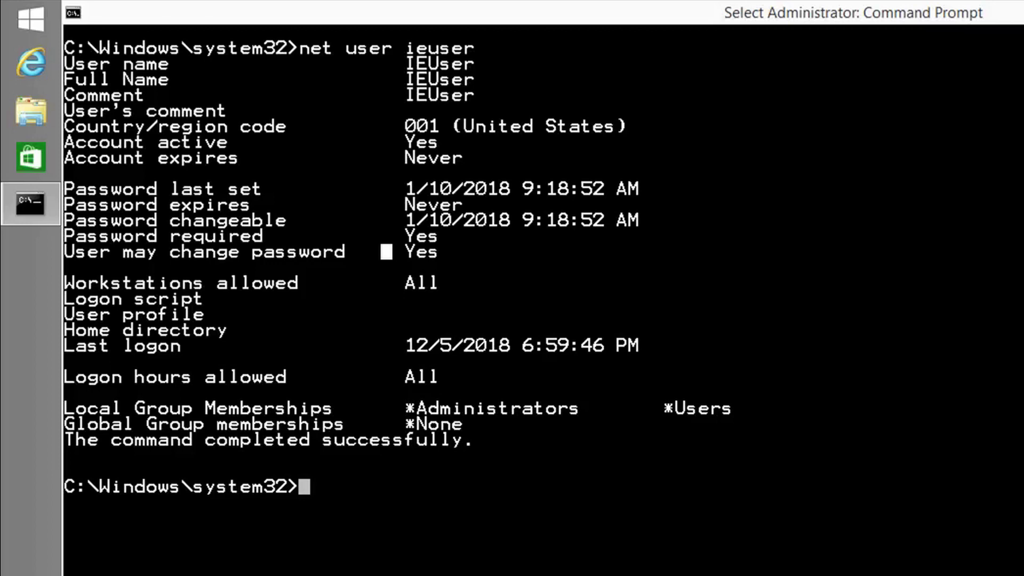
{"action": "left_click_drag", "start_coordinate": [636, 346], "coordinate": [64, 346]}
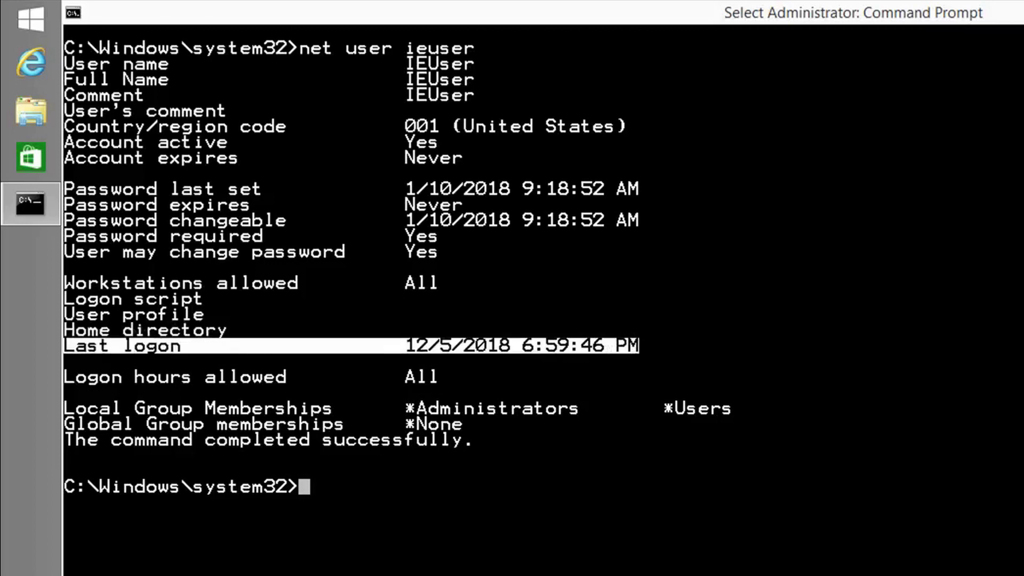
Highlight the Administrators group membership line, then clear the selection at the prompt
{"action": "left_click_drag", "start_coordinate": [509, 409], "coordinate": [335, 409]}
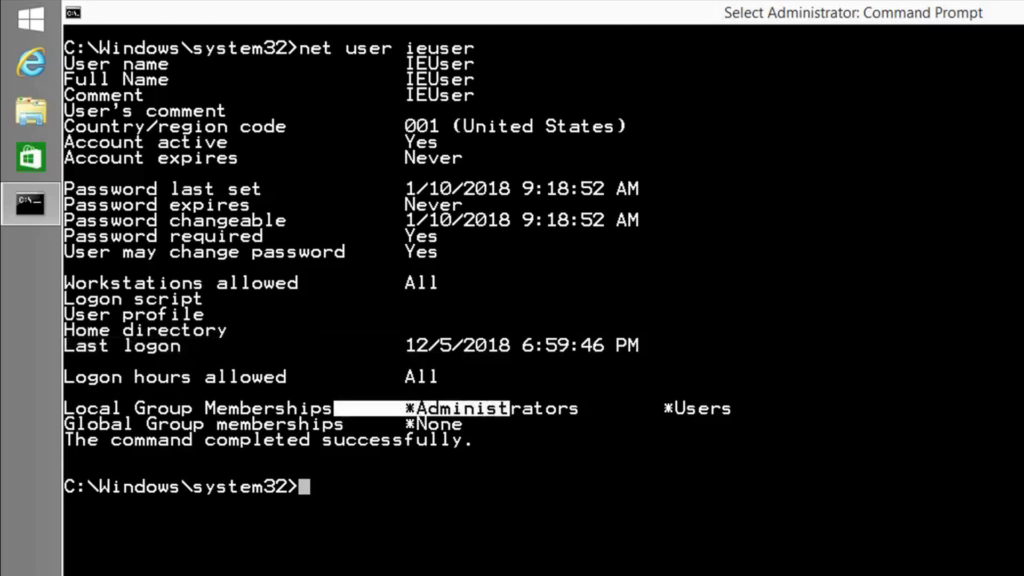
{"action": "left_click", "coordinate": [503, 424]}
{"action": "left_click", "coordinate": [424, 487]}
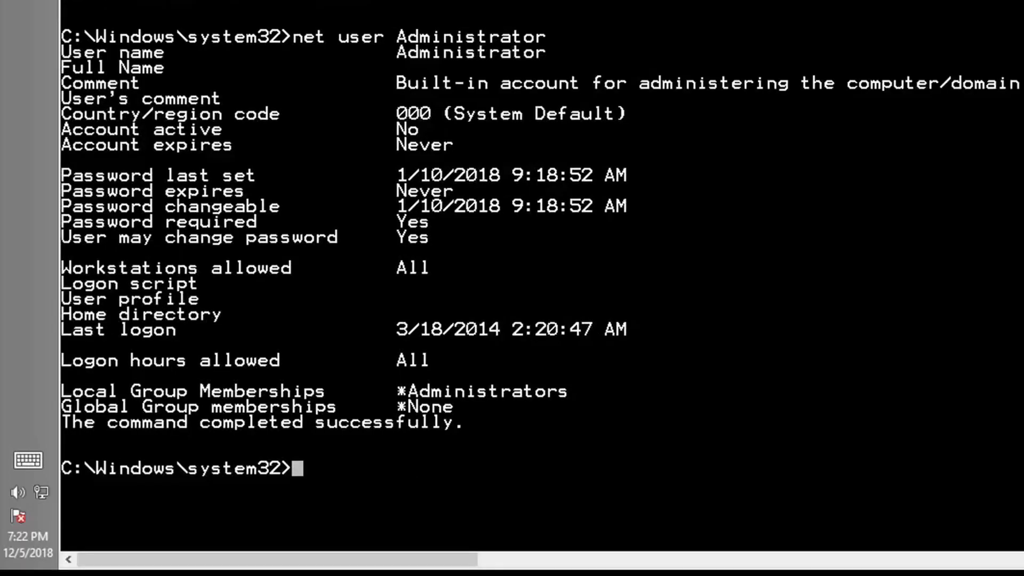
{"action": "left_click_drag", "start_coordinate": [292, 37], "coordinate": [580, 38]}
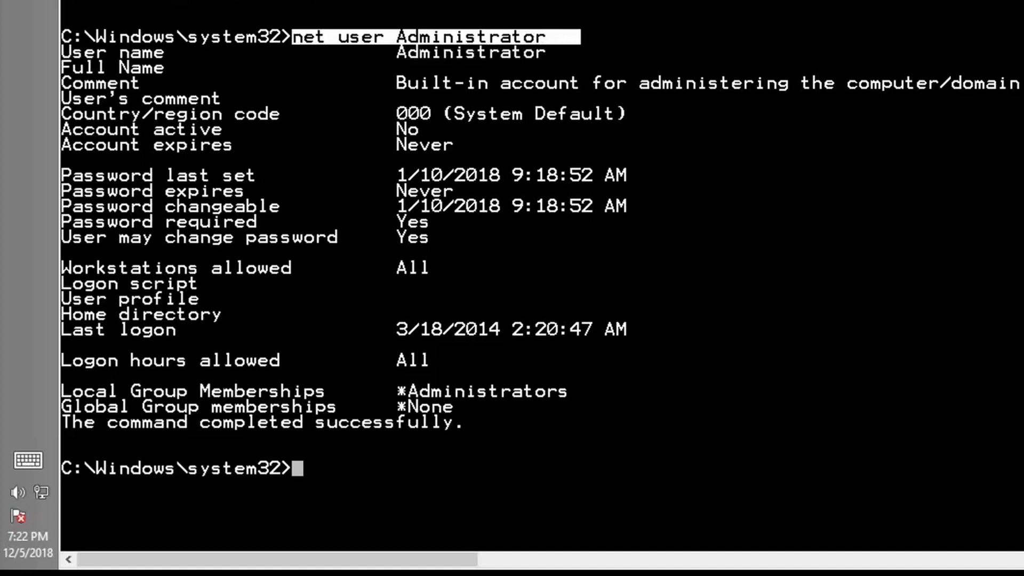
{"action": "left_click_drag", "start_coordinate": [627, 192], "coordinate": [119, 175]}
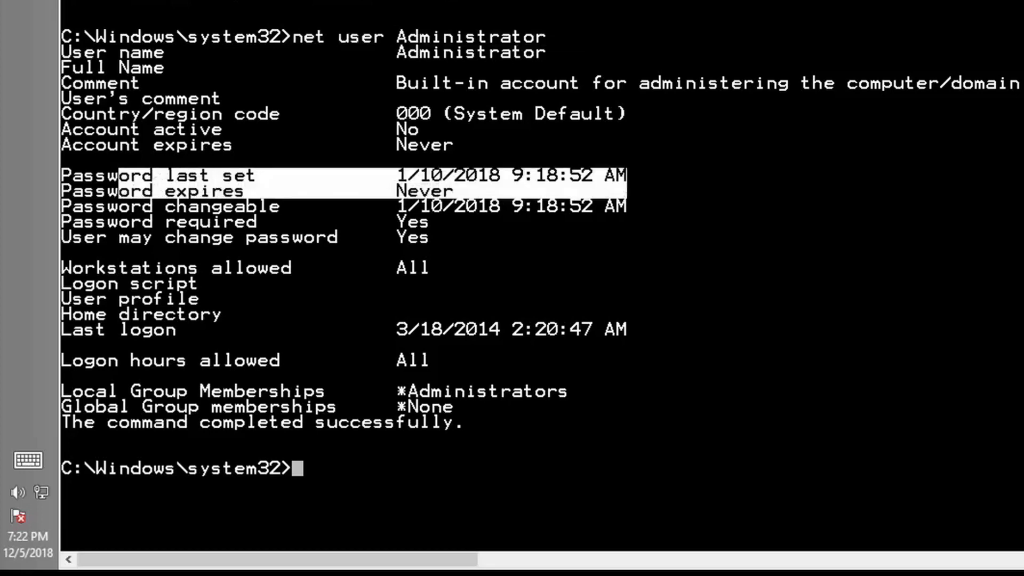
{"action": "left_click_drag", "start_coordinate": [648, 330], "coordinate": [156, 314]}
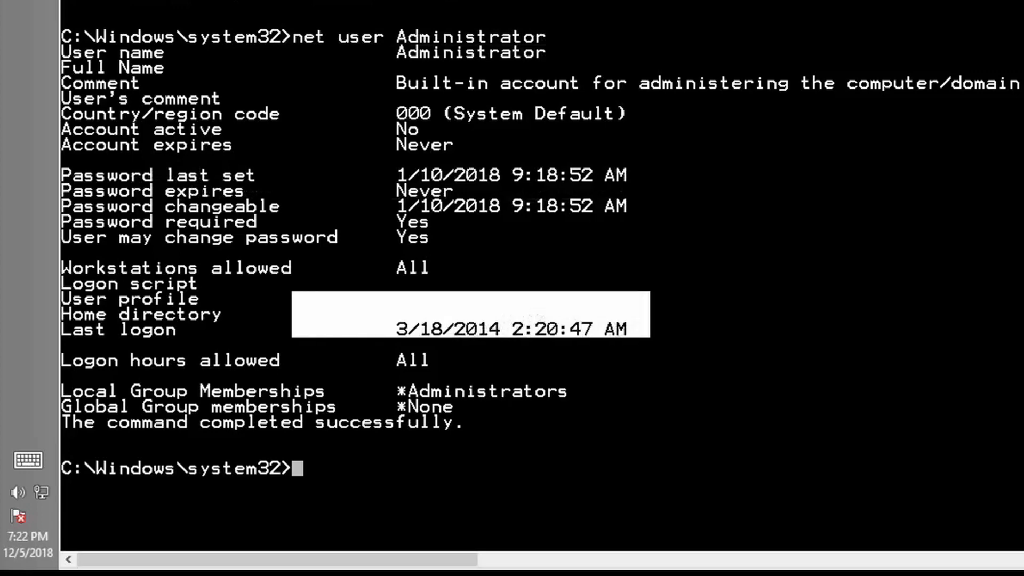
{"action": "left_click_drag", "start_coordinate": [569, 392], "coordinate": [340, 392]}
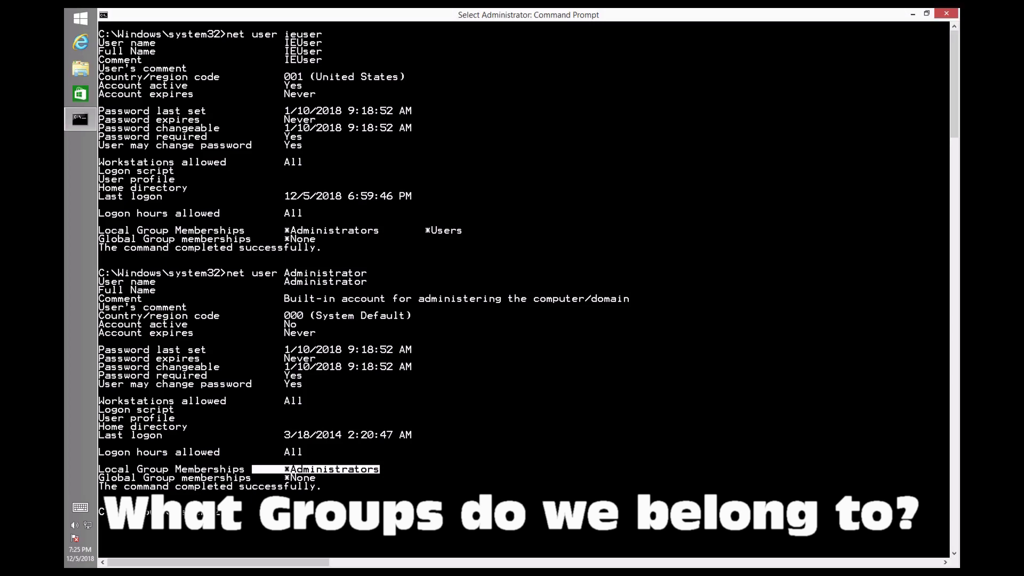
{"action": "type", "text": "cls"}
{"action": "key", "text": "Return"}
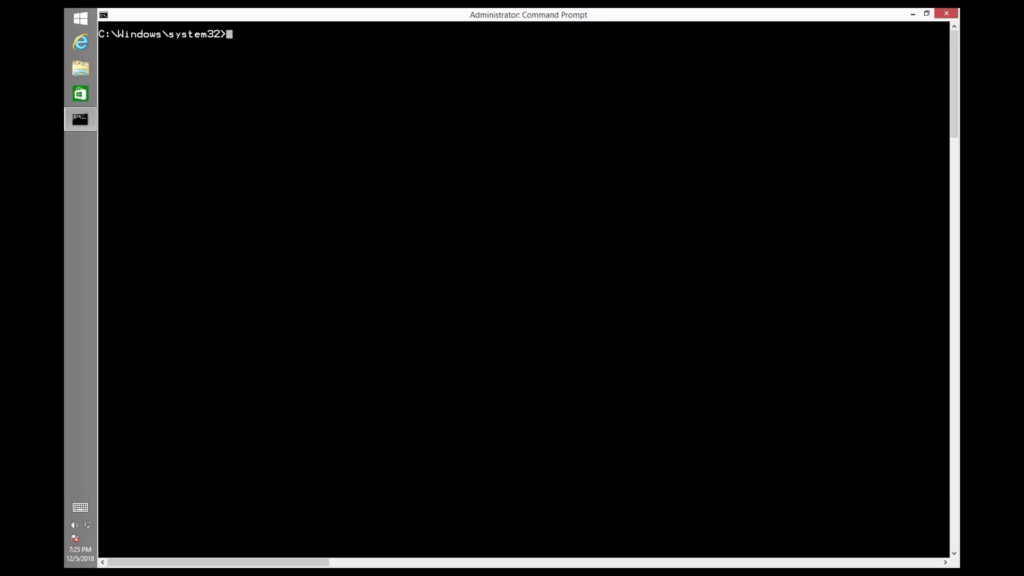
{"action": "type", "text": "net user ieuser"}
Run net user ieuser to show its account details, then clear the console with cls
{"action": "key", "text": "Return"}
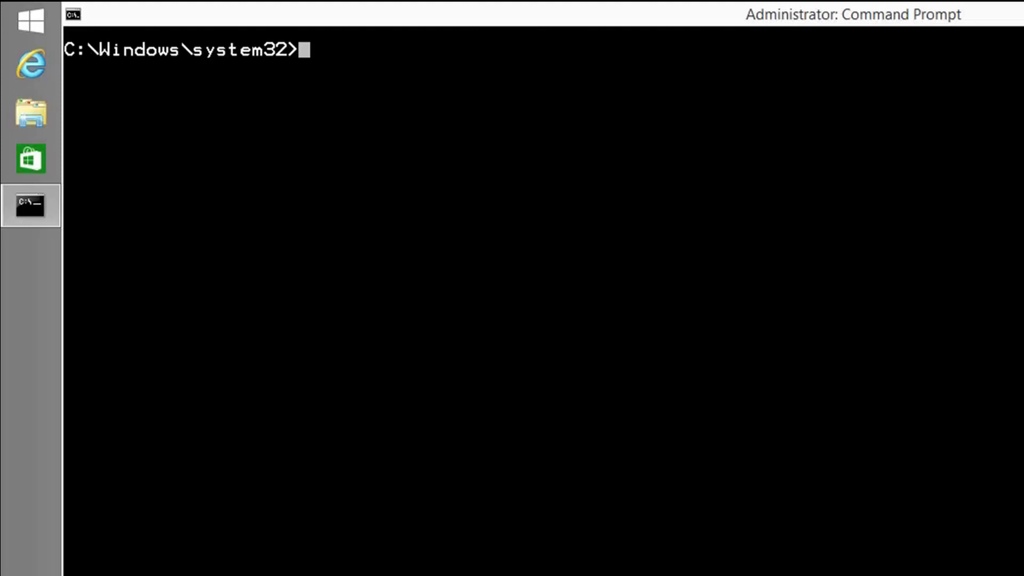
{"action": "type", "text": "cls"}
{"action": "key", "text": "Return"}
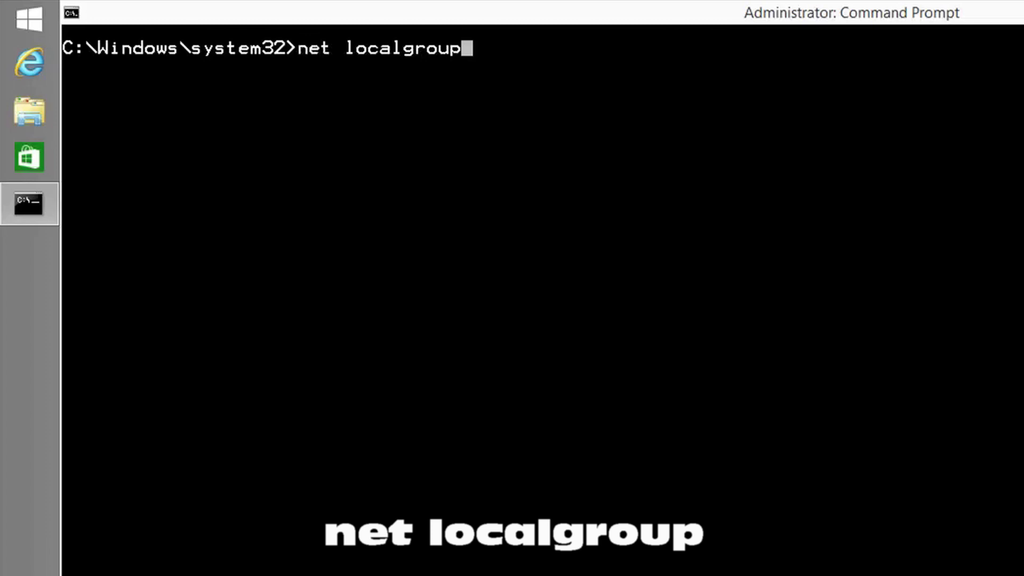
Run net localgroup and highlight Administrators, Power Users, Remote Desktop Users, Replicator and Users
{"action": "key", "text": "Return"}
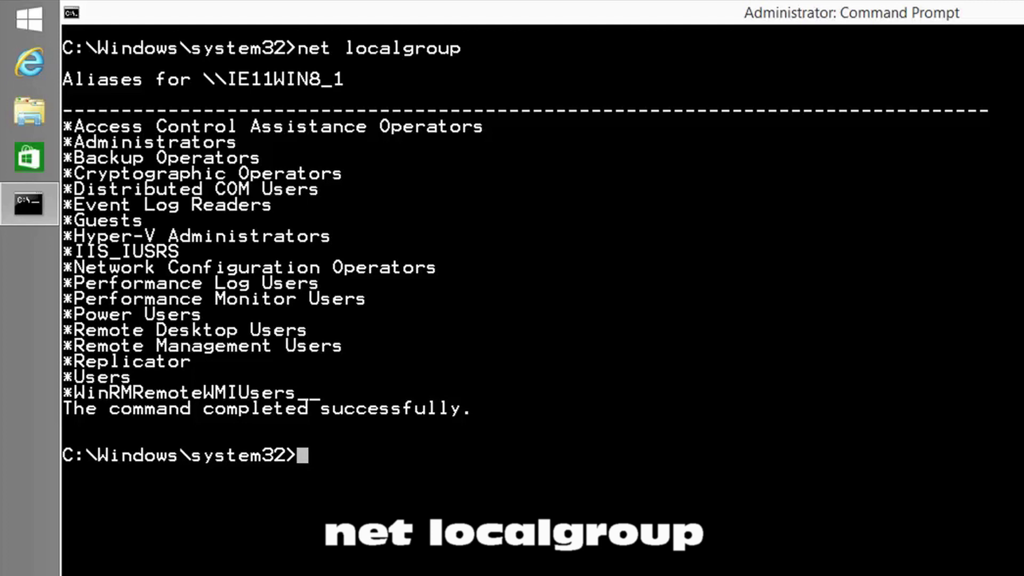
{"action": "left_click_drag", "start_coordinate": [244, 141], "coordinate": [144, 142]}
{"action": "left_click_drag", "start_coordinate": [227, 321], "coordinate": [88, 320]}
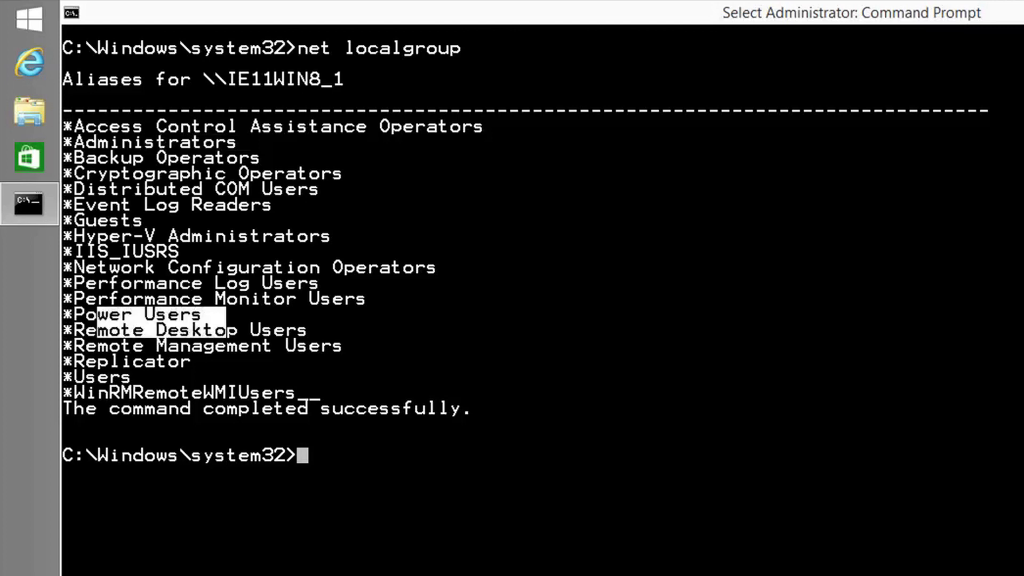
{"action": "left_click_drag", "start_coordinate": [157, 362], "coordinate": [65, 377]}
{"action": "left_click", "coordinate": [149, 378]}
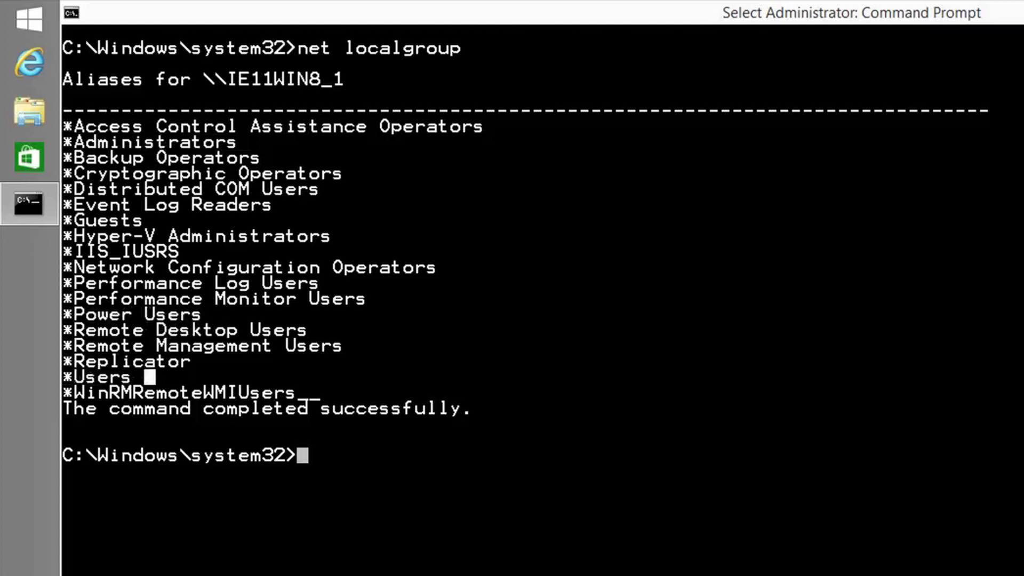
{"action": "left_click", "coordinate": [362, 455]}
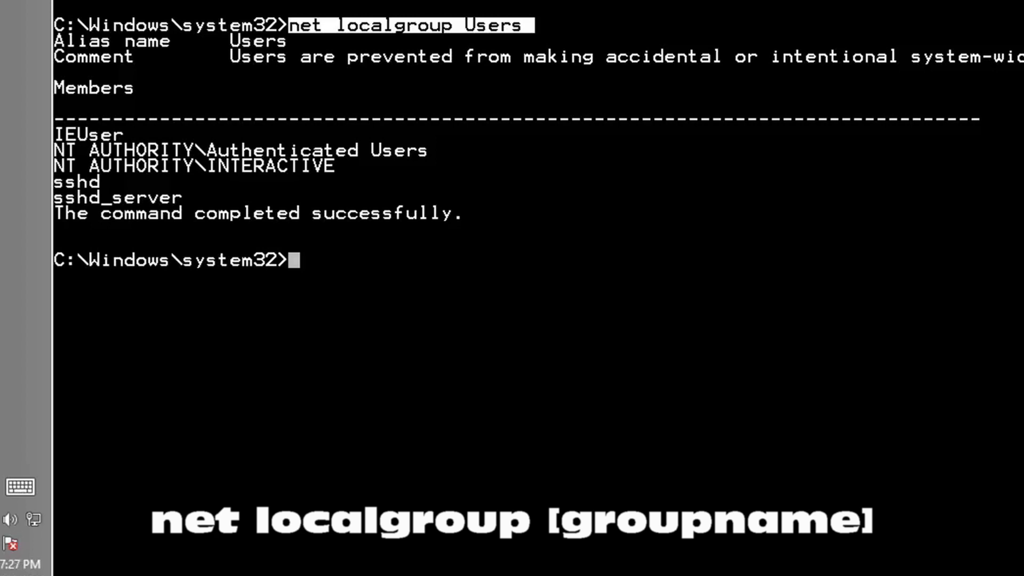
In the Users group members, highlight IEUser, sshd_server, Authenticated Users and INTERACTIVE
{"action": "left_click_drag", "start_coordinate": [54, 134], "coordinate": [148, 135]}
{"action": "left_click", "coordinate": [187, 166]}
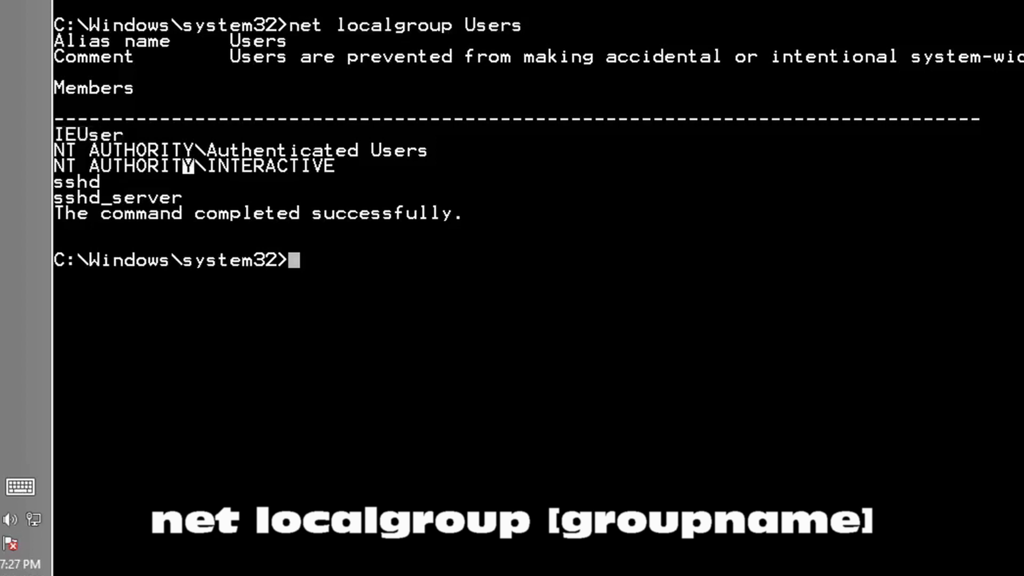
{"action": "left_click_drag", "start_coordinate": [200, 198], "coordinate": [64, 197]}
{"action": "left_click", "coordinate": [259, 181]}
{"action": "left_click_drag", "start_coordinate": [395, 150], "coordinate": [160, 151]}
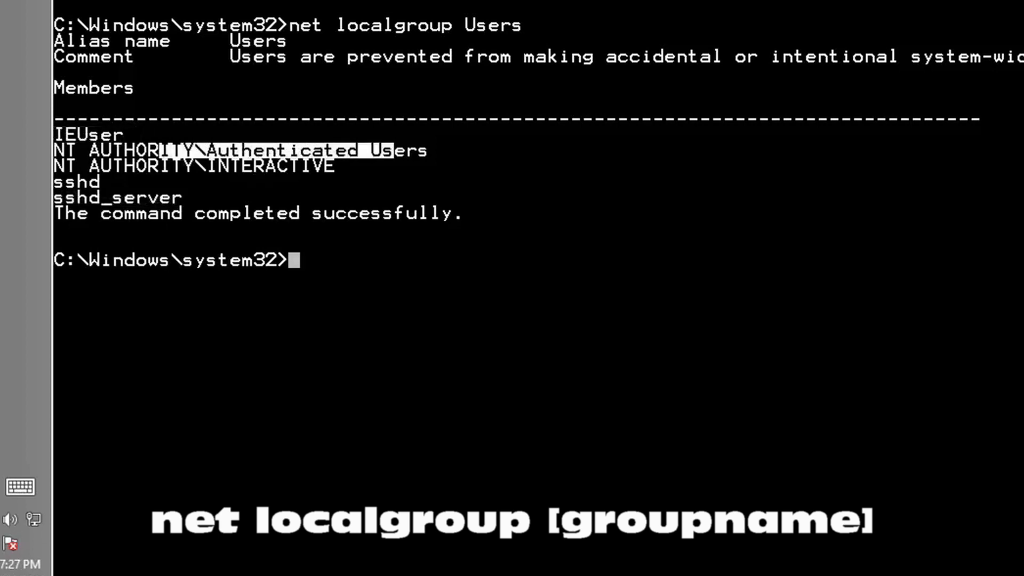
{"action": "left_click_drag", "start_coordinate": [357, 166], "coordinate": [121, 151]}
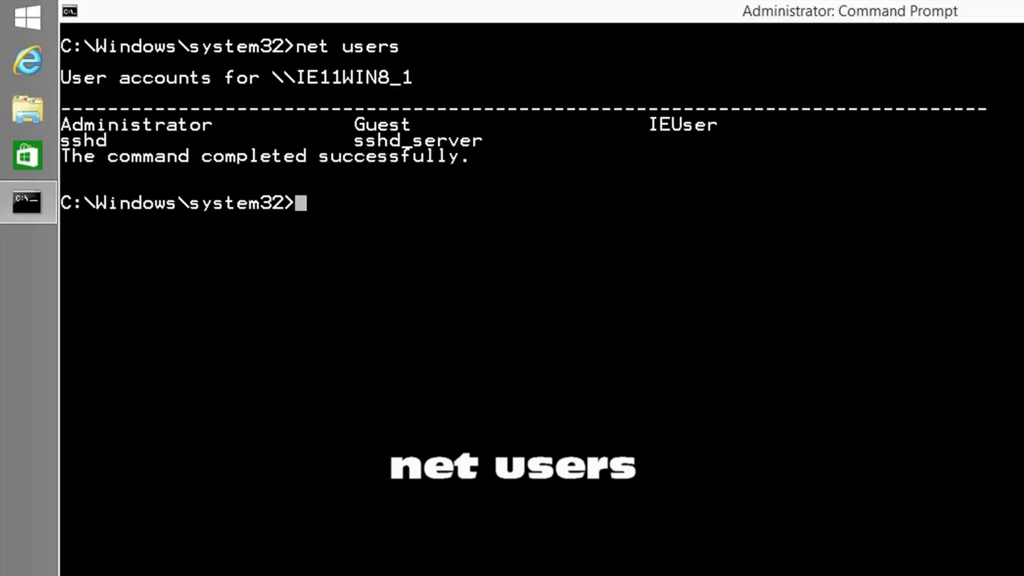
Highlight the Administrator, Guest and IEUser accounts in the net users output
{"action": "left_click_drag", "start_coordinate": [250, 88], "coordinate": [61, 132]}
{"action": "left_click_drag", "start_coordinate": [433, 124], "coordinate": [307, 125]}
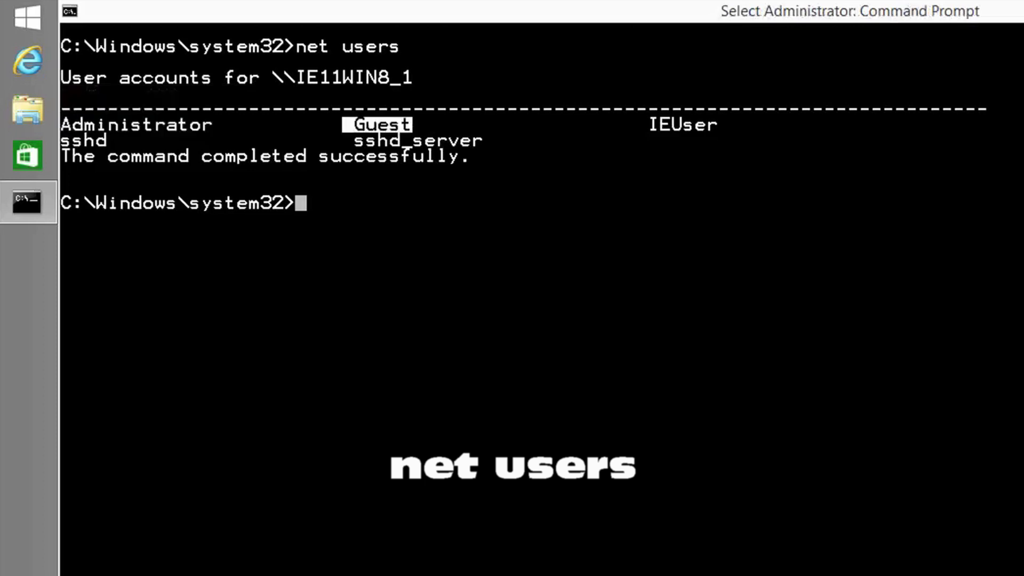
{"action": "left_click_drag", "start_coordinate": [753, 132], "coordinate": [613, 104]}
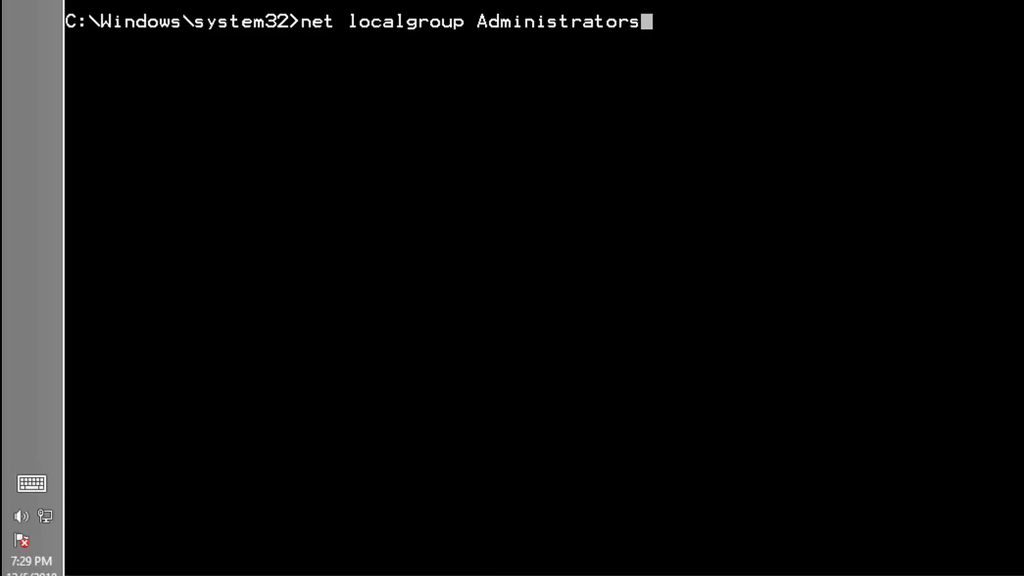
Run net localgroup Administrators to list its members Administrator, IEUser and sshd_server
{"action": "key", "text": "Return"}
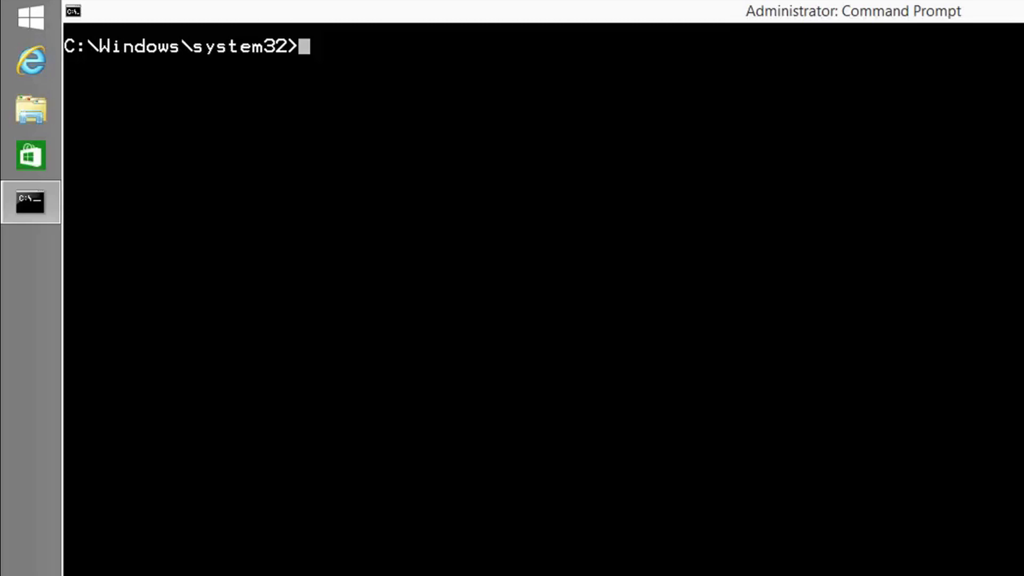
{"action": "type", "text": "tasklist"}
Run tasklist and then tasklist /v for the verbose process listing
{"action": "key", "text": "Return"}
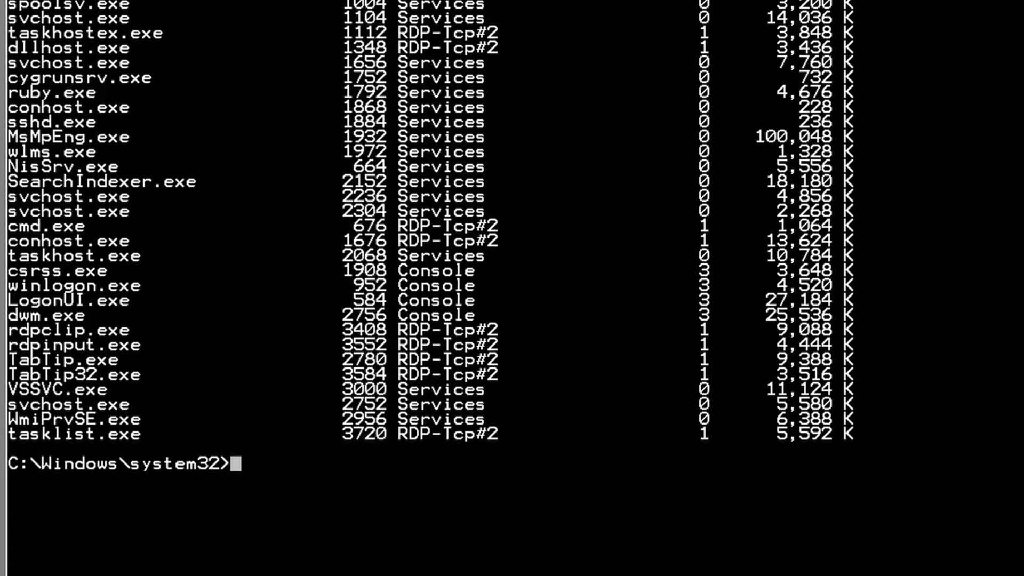
{"action": "type", "text": "tasklist "}
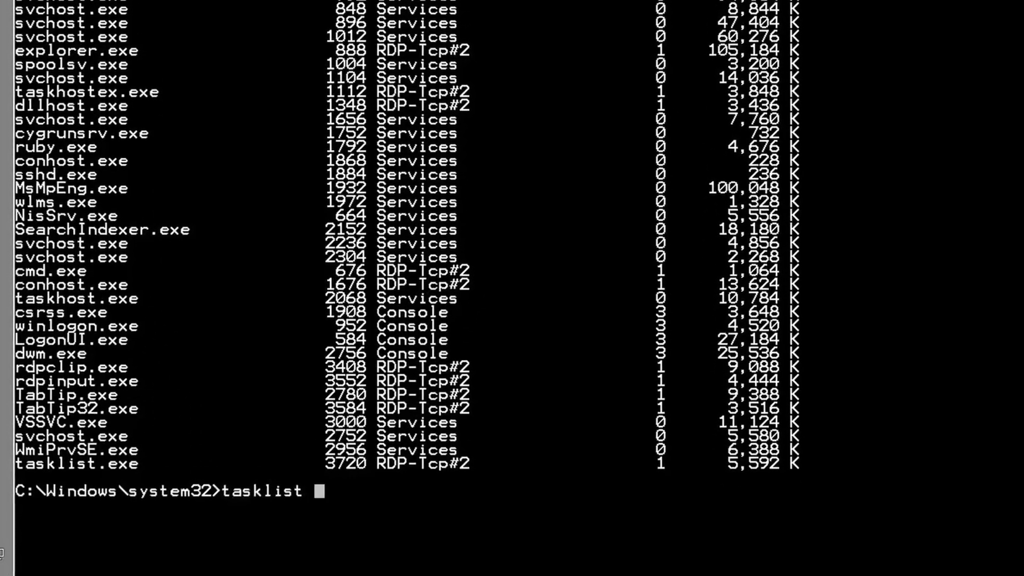
{"action": "type", "text": "/v"}
{"action": "key", "text": "Return"}
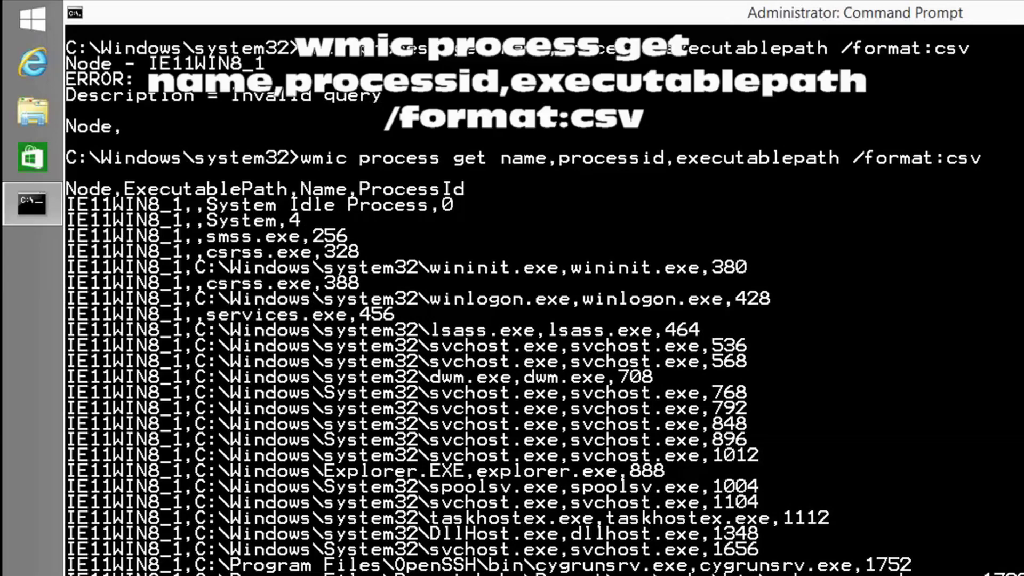
{"action": "mouse_move", "coordinate": [301, 158]}
{"action": "left_mouse_down"}
{"action": "mouse_move", "coordinate": [555, 168]}
{"action": "mouse_move", "coordinate": [607, 160]}
{"action": "left_mouse_up"}
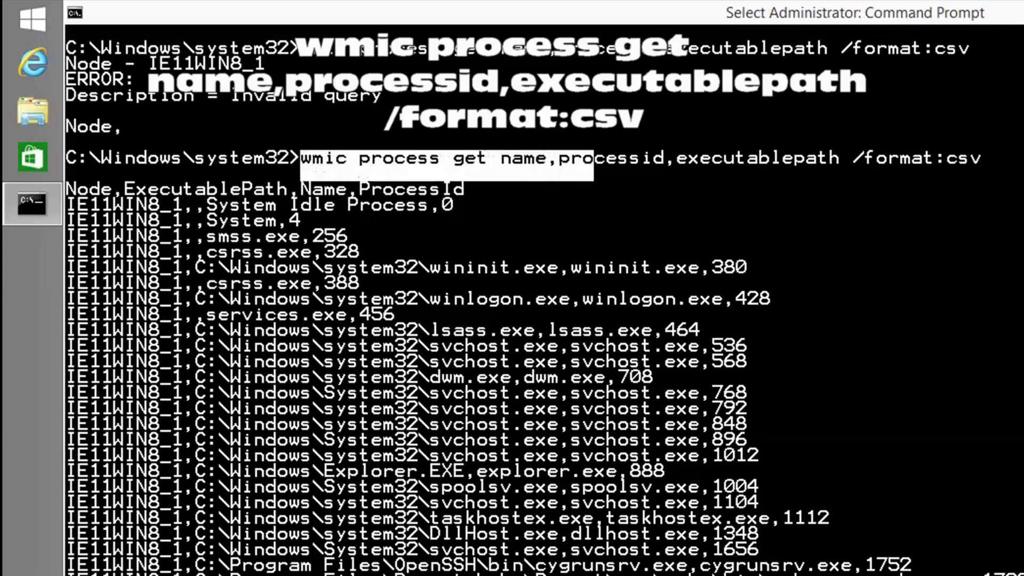
{"action": "left_click", "coordinate": [565, 157]}
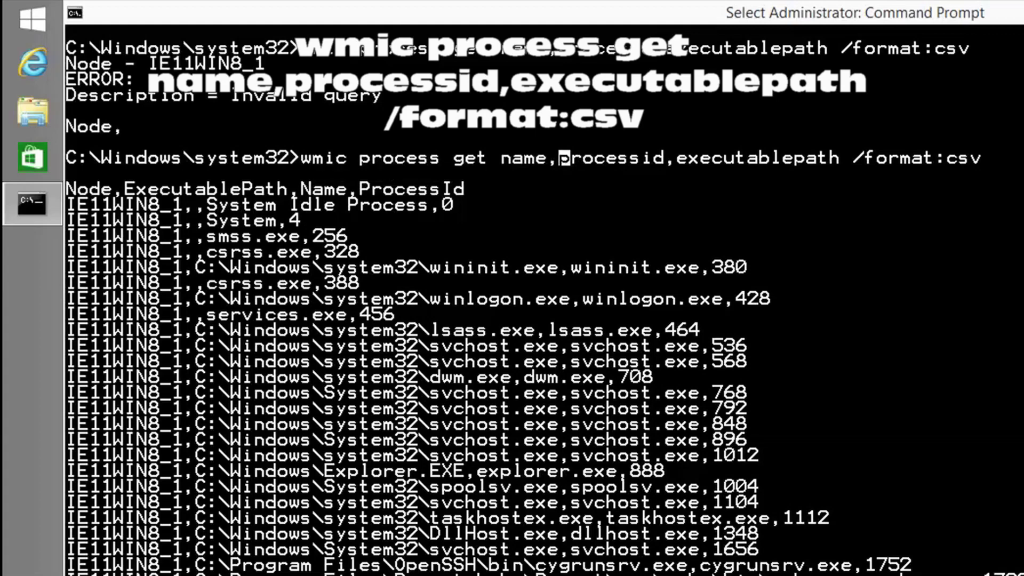
{"action": "left_click_drag", "start_coordinate": [564, 158], "coordinate": [663, 158]}
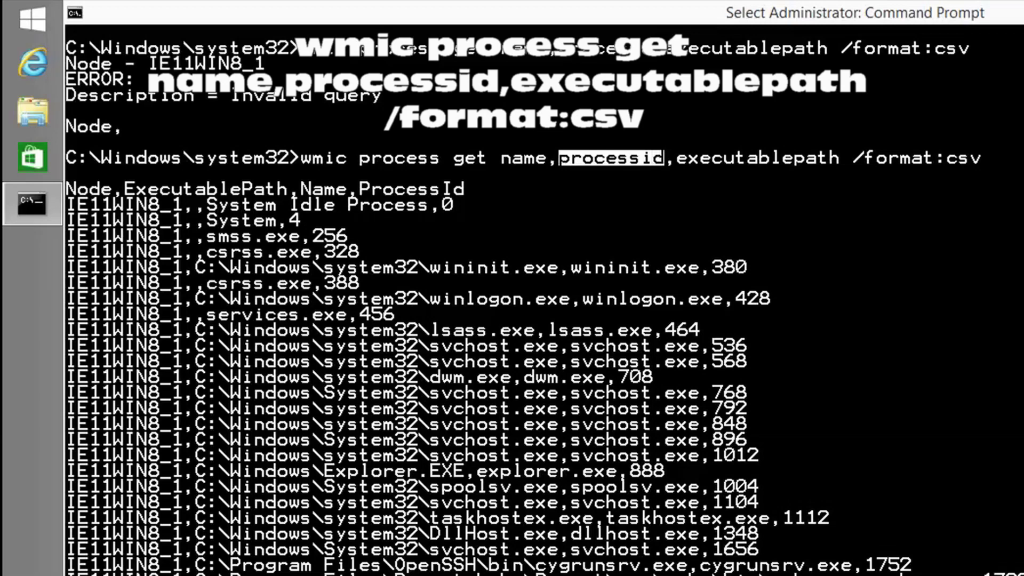
{"action": "left_click_drag", "start_coordinate": [681, 158], "coordinate": [829, 176]}
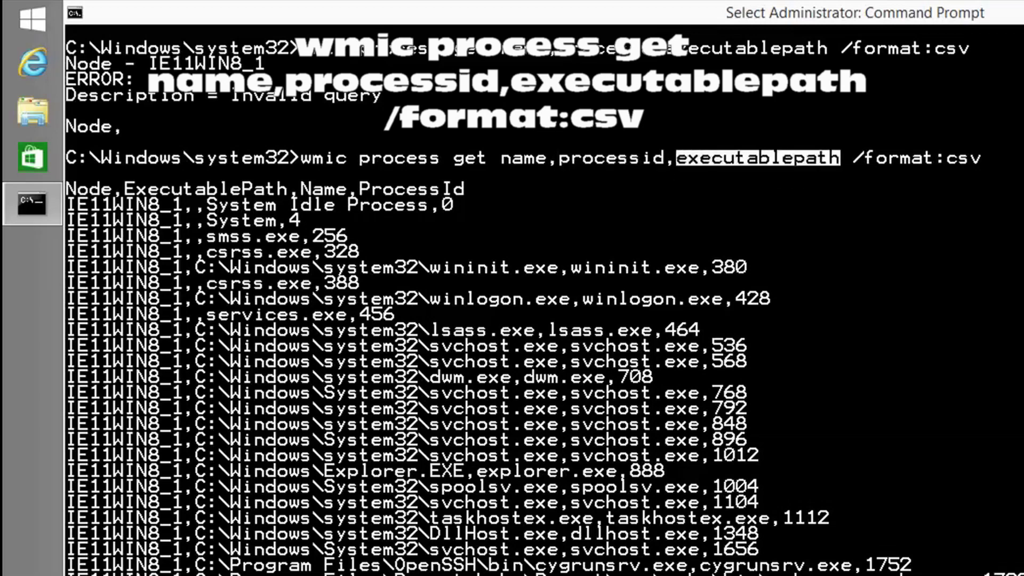
{"action": "left_click_drag", "start_coordinate": [856, 158], "coordinate": [988, 176]}
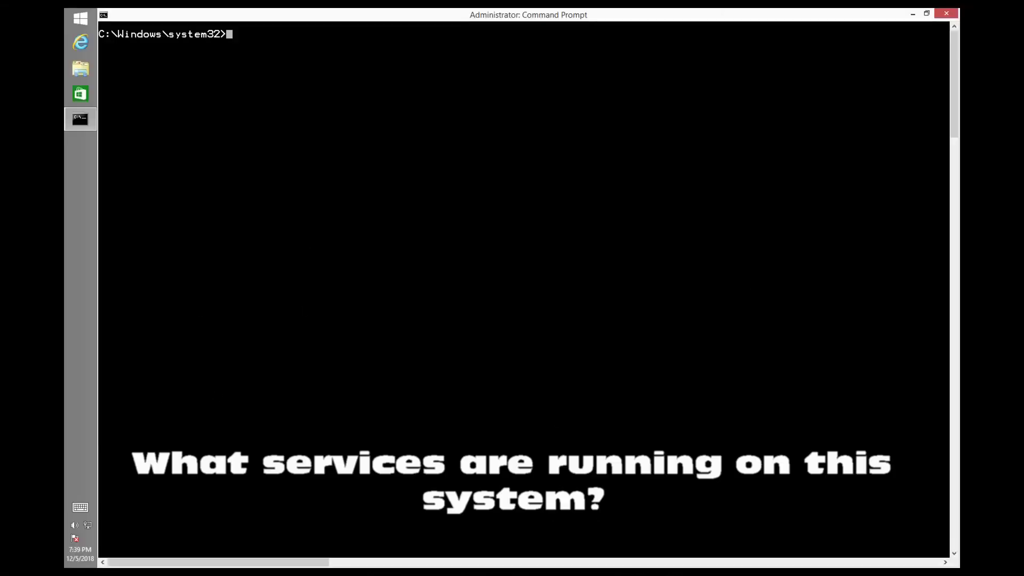
{"action": "type", "text": "sc query"}
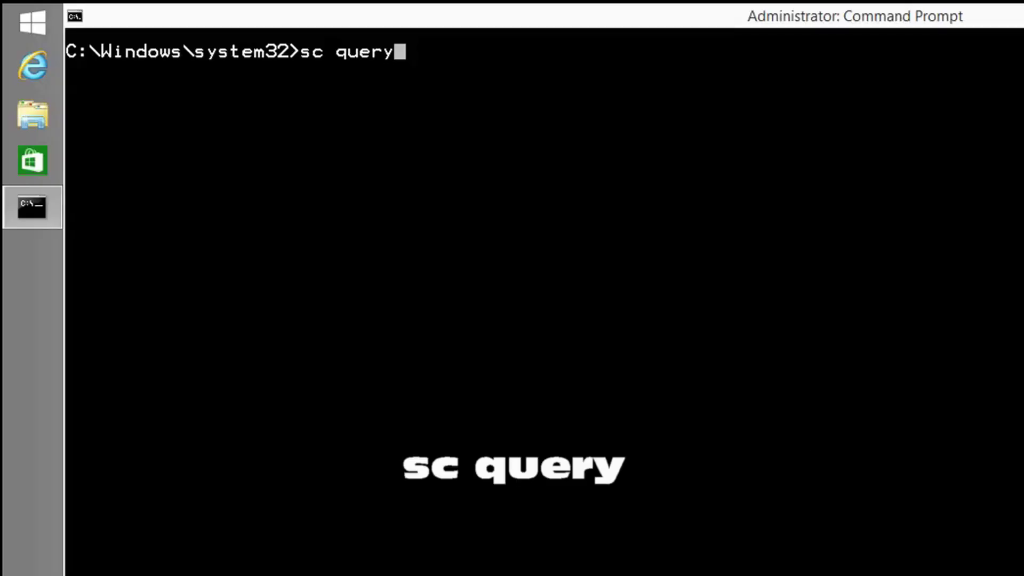
Run sc query and highlight the wudfsvc service name lines and its 4 RUNNING state
{"action": "key", "text": "Return"}
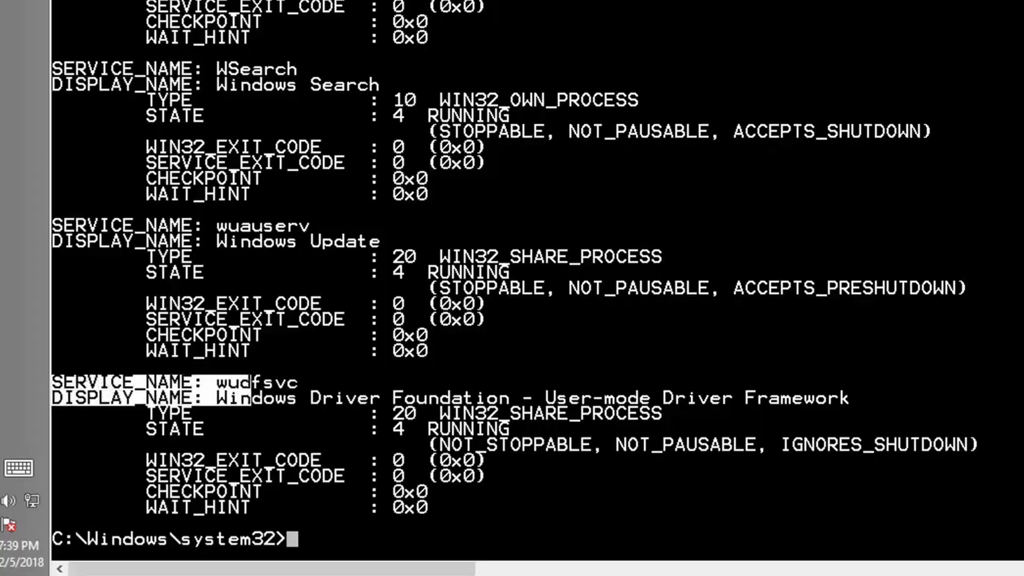
{"action": "left_click_drag", "start_coordinate": [98, 460], "coordinate": [529, 469]}
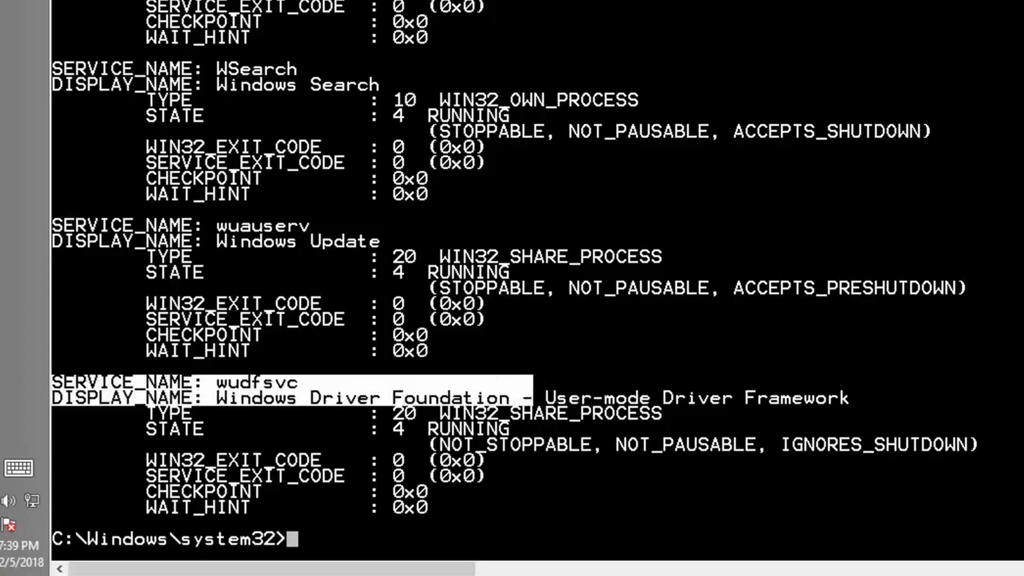
{"action": "left_click", "coordinate": [529, 401]}
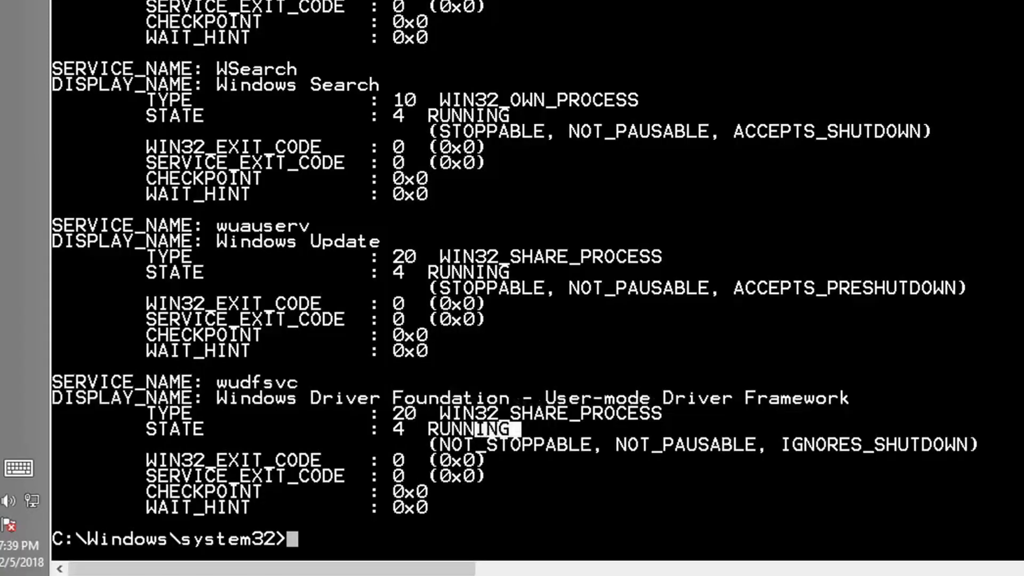
{"action": "left_click_drag", "start_coordinate": [523, 429], "coordinate": [415, 430]}
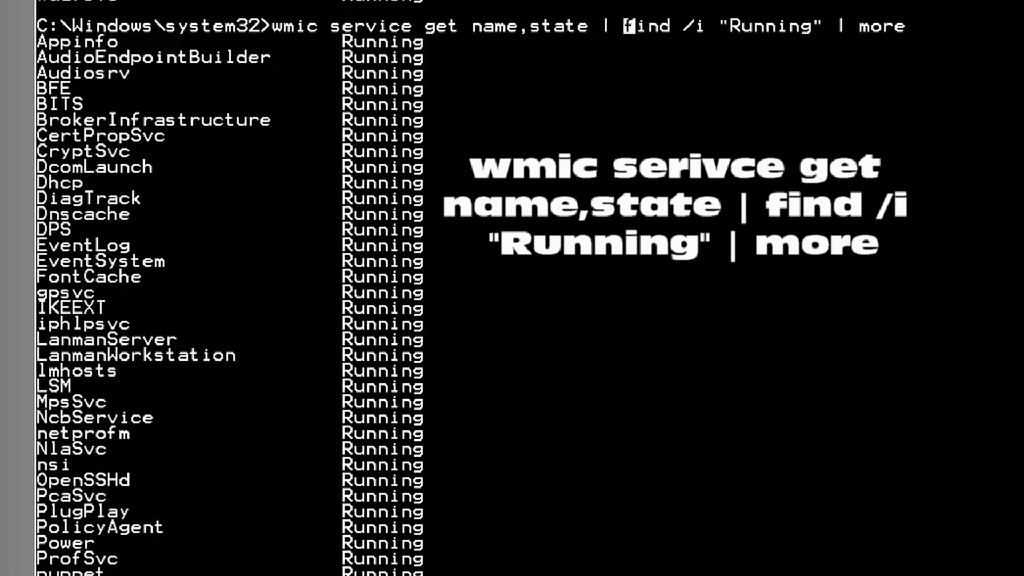
Highlight the 'Running' filter term, then the Audiosrv service name and its Running state in the output
{"action": "mouse_move", "coordinate": [722, 26]}
{"action": "left_mouse_down"}
{"action": "mouse_move", "coordinate": [820, 44]}
{"action": "mouse_move", "coordinate": [906, 27]}
{"action": "left_mouse_up"}
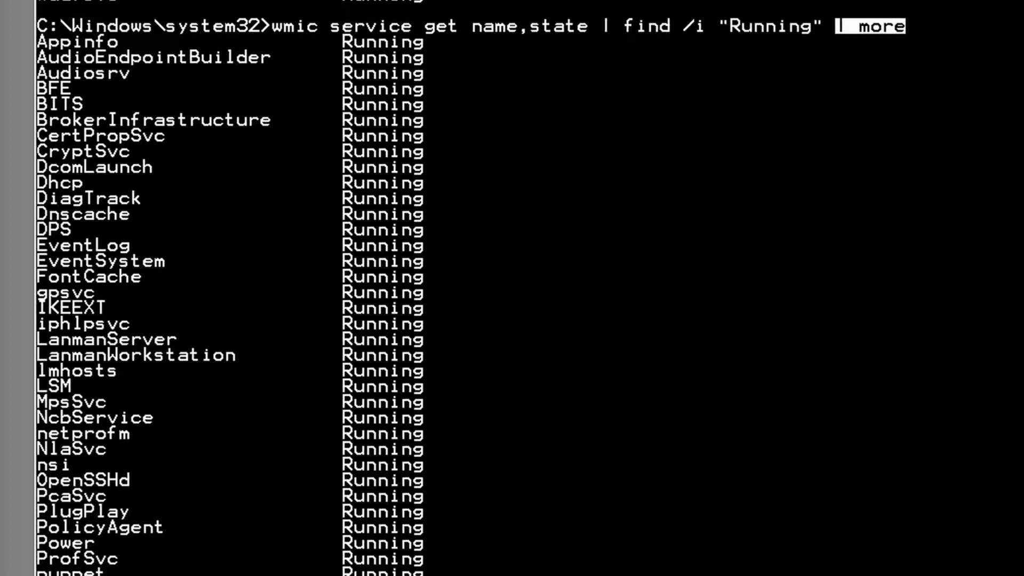
{"action": "left_click_drag", "start_coordinate": [38, 73], "coordinate": [129, 73]}
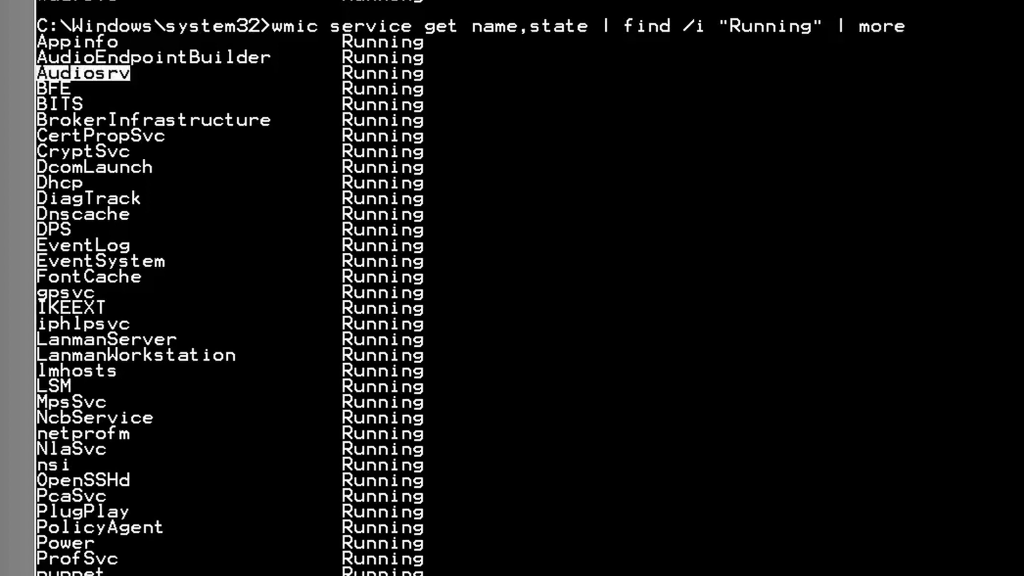
{"action": "left_click_drag", "start_coordinate": [343, 73], "coordinate": [433, 74]}
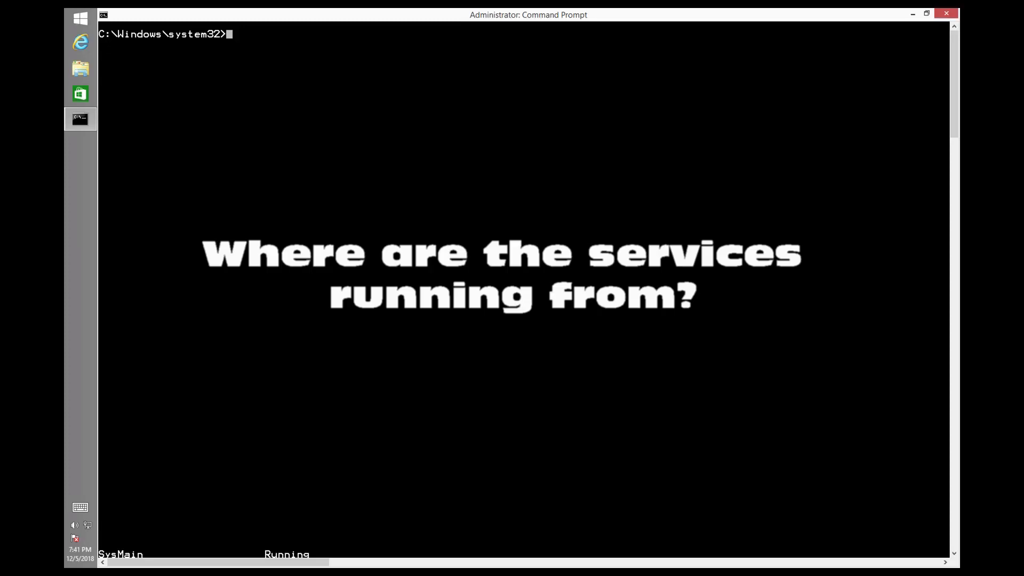
{"action": "type", "text": "wmic service get name,pathname /format:csv"}
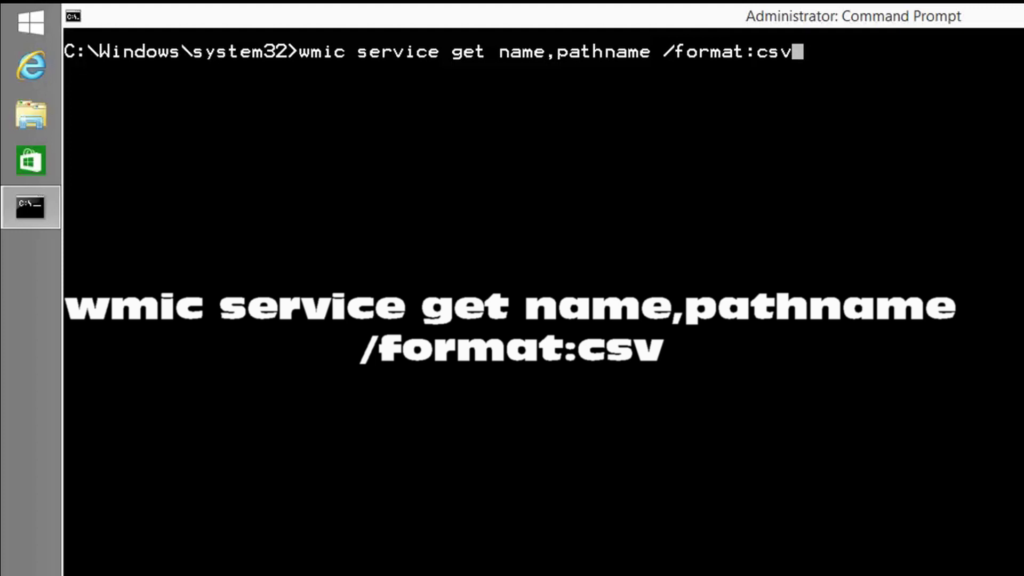
List service executable paths in CSV (plain and paged), highlighting AeLookupSvc's path and the Dhcp service
{"action": "key", "text": "Return"}
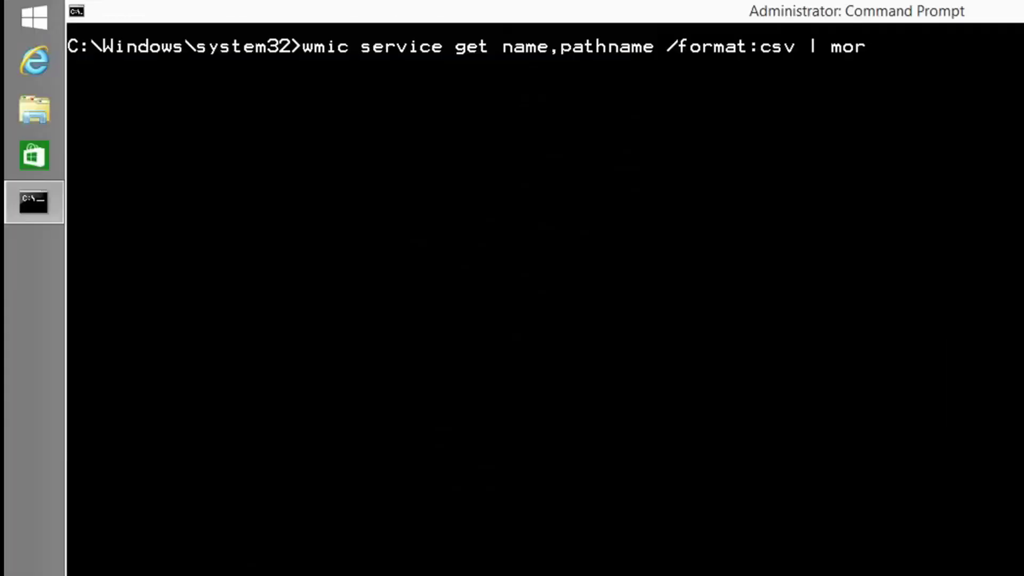
{"action": "type", "text": "e"}
{"action": "key", "text": "Return"}
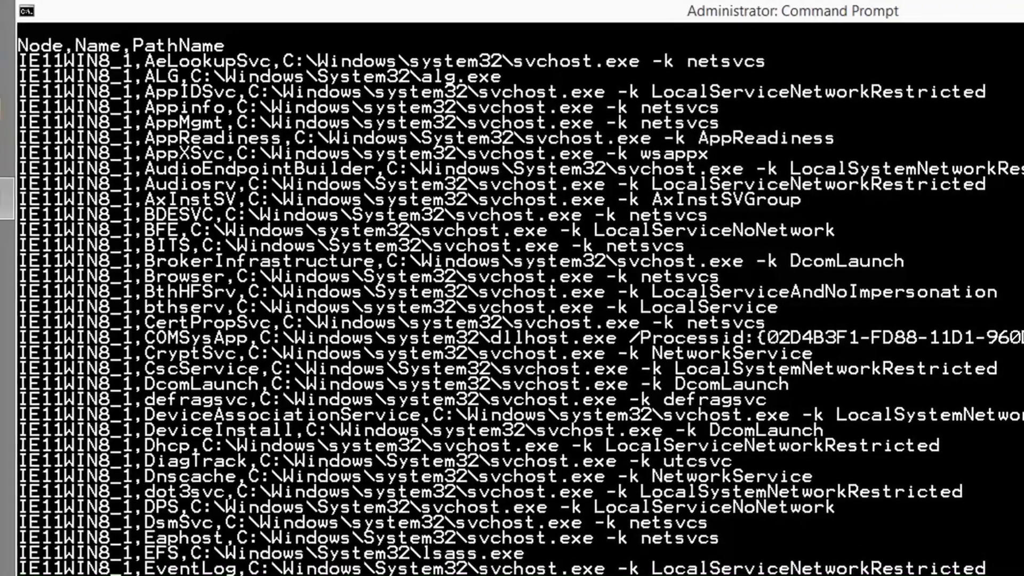
{"action": "double_click", "coordinate": [207, 61]}
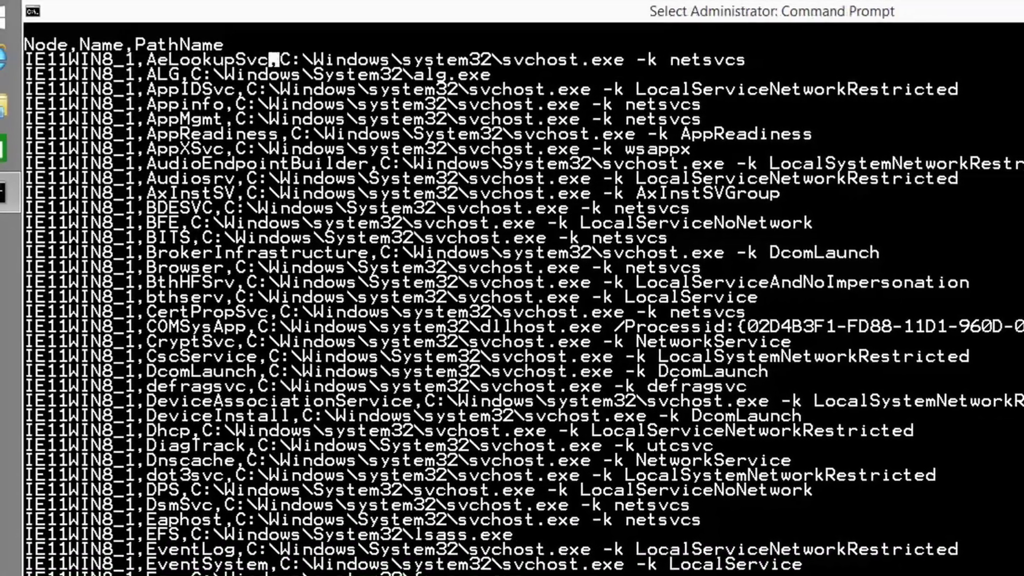
{"action": "left_click_drag", "start_coordinate": [276, 60], "coordinate": [735, 60]}
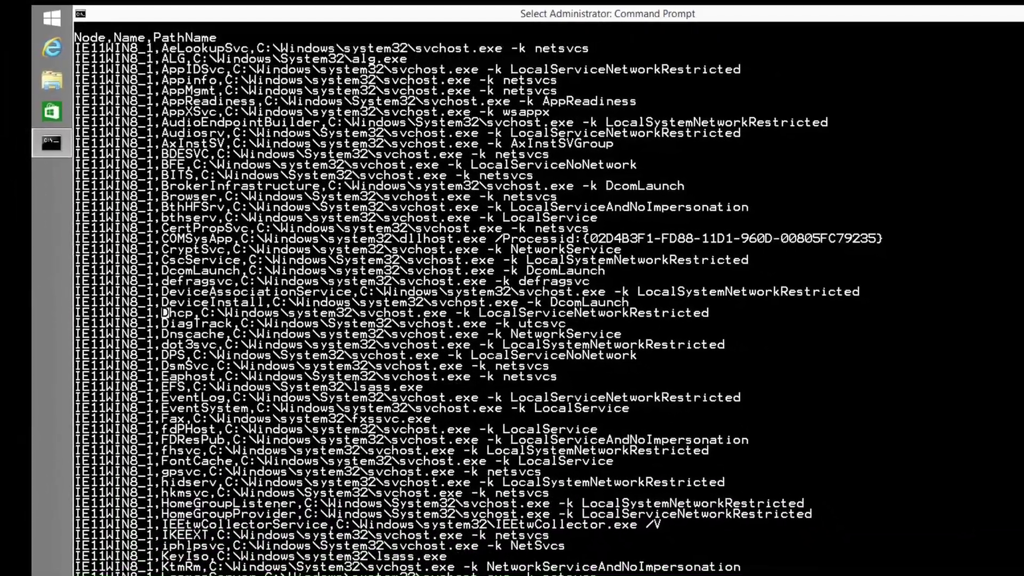
{"action": "left_click_drag", "start_coordinate": [160, 328], "coordinate": [600, 316]}
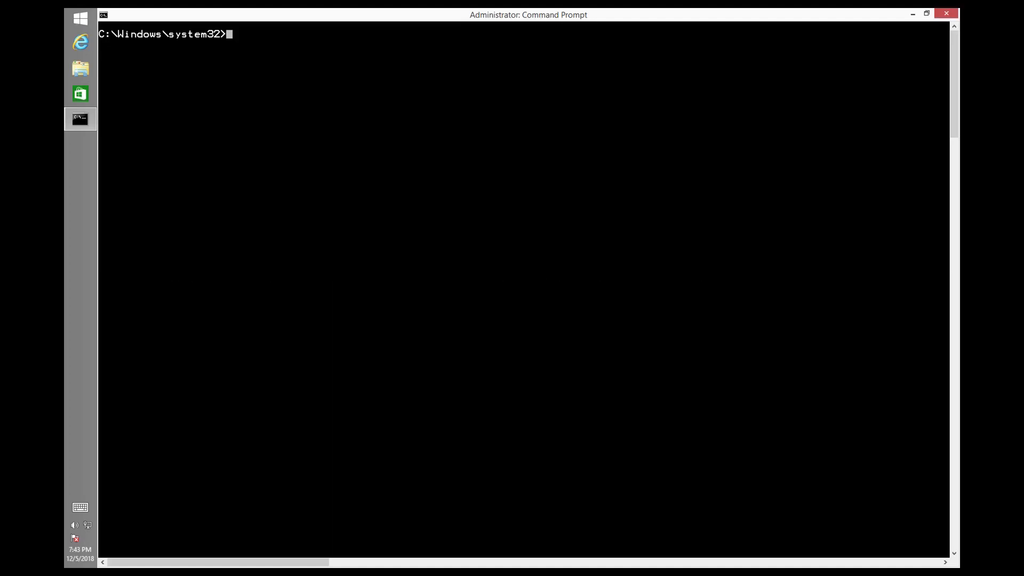
{"action": "type", "text": "schtasks /query"}
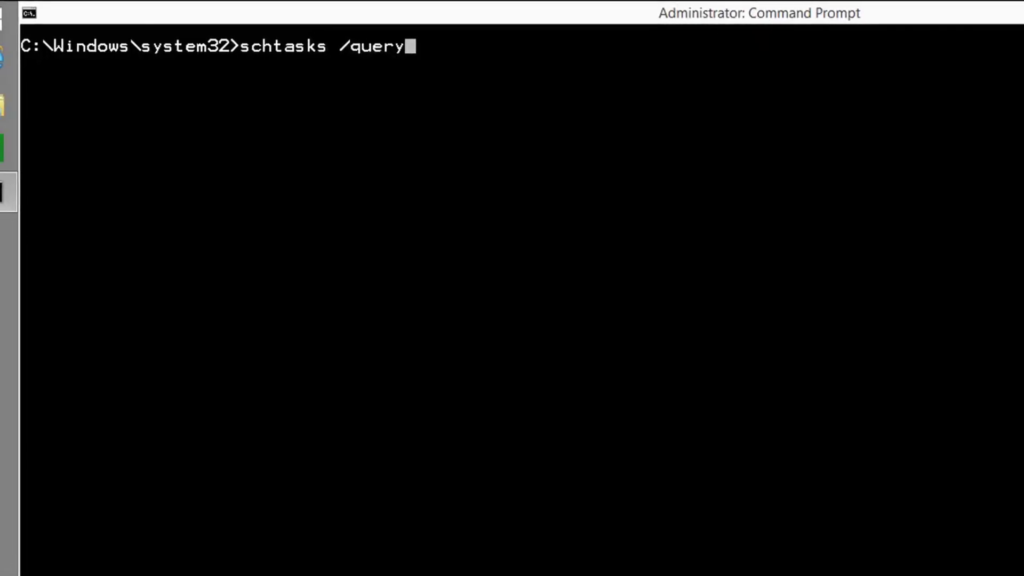
Query scheduled tasks with 'schtasks /query | more' and highlight the Microsoft Compatibility Appraiser row
{"action": "key", "text": "Return"}
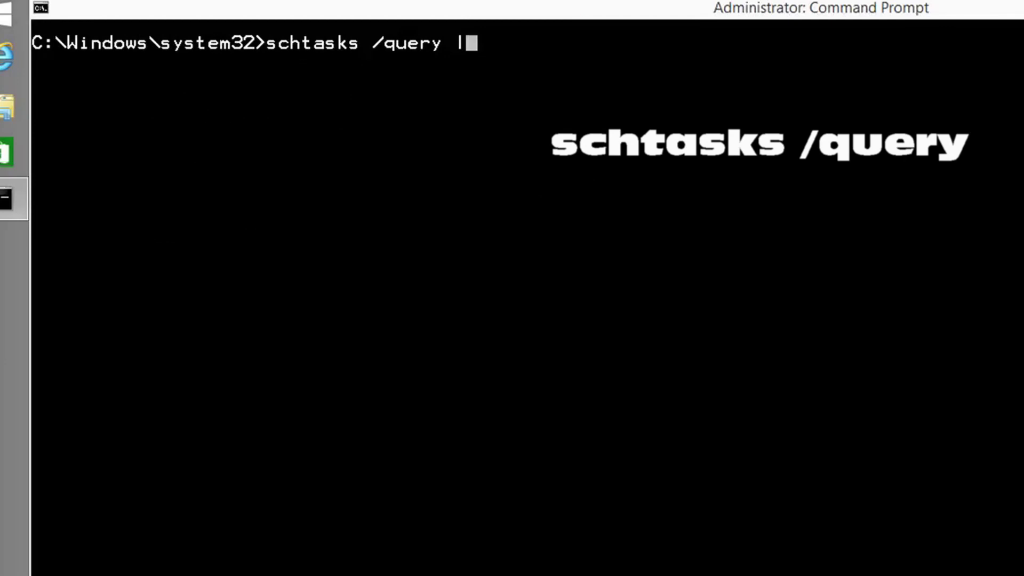
{"action": "type", "text": "more"}
{"action": "key", "text": "Return"}
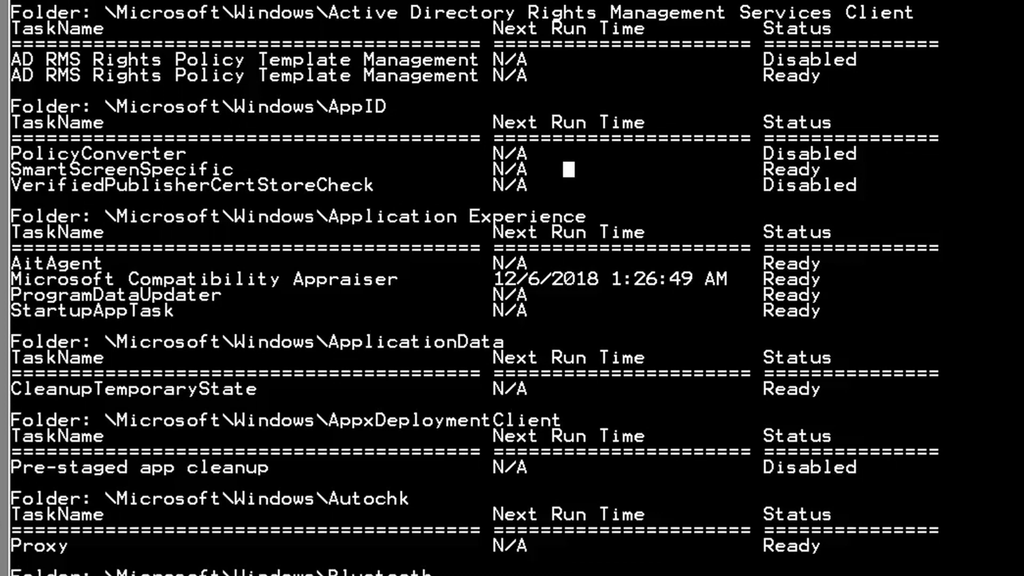
{"action": "left_click_drag", "start_coordinate": [9, 279], "coordinate": [844, 279]}
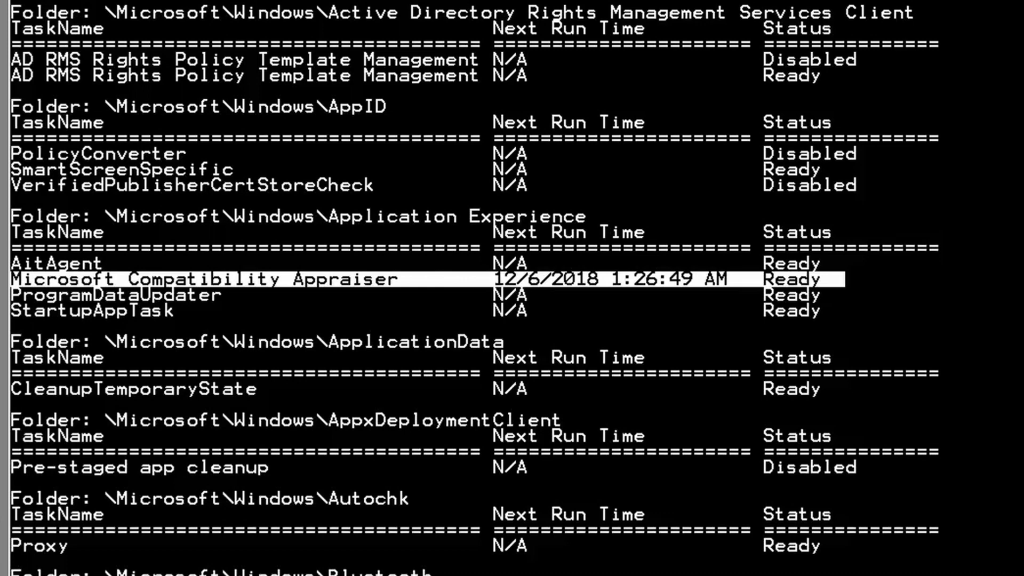
{"action": "left_click", "coordinate": [122, 217]}
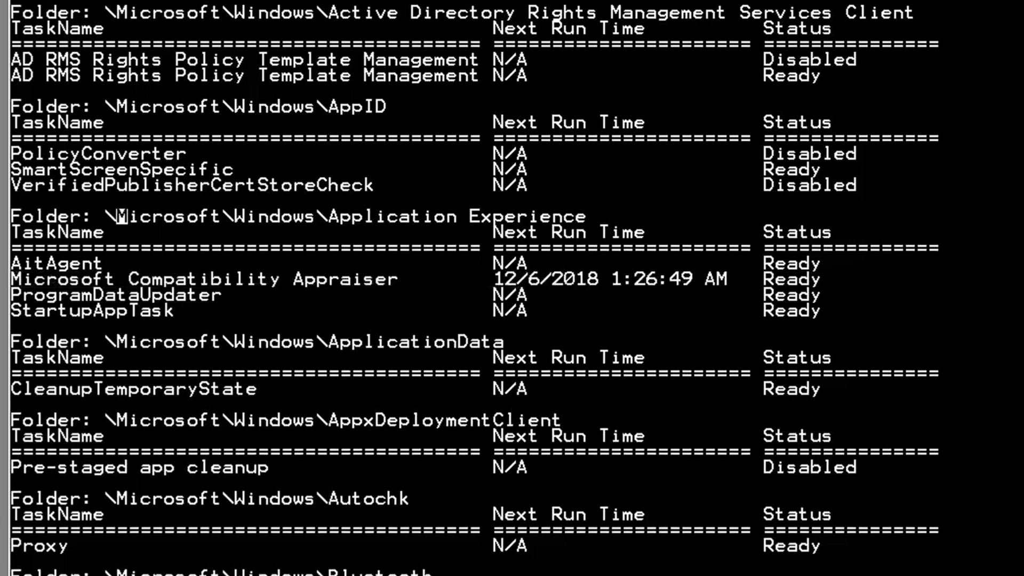